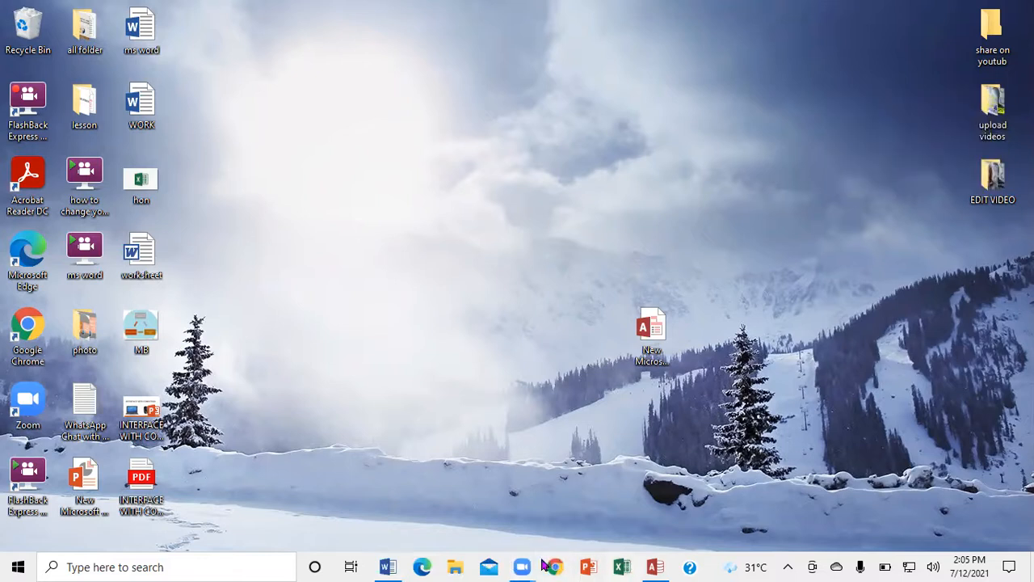
- Switch to the blank Word document and insert the built-in Simple Text Box
{"action": "left_click", "coordinate": [393, 563]}
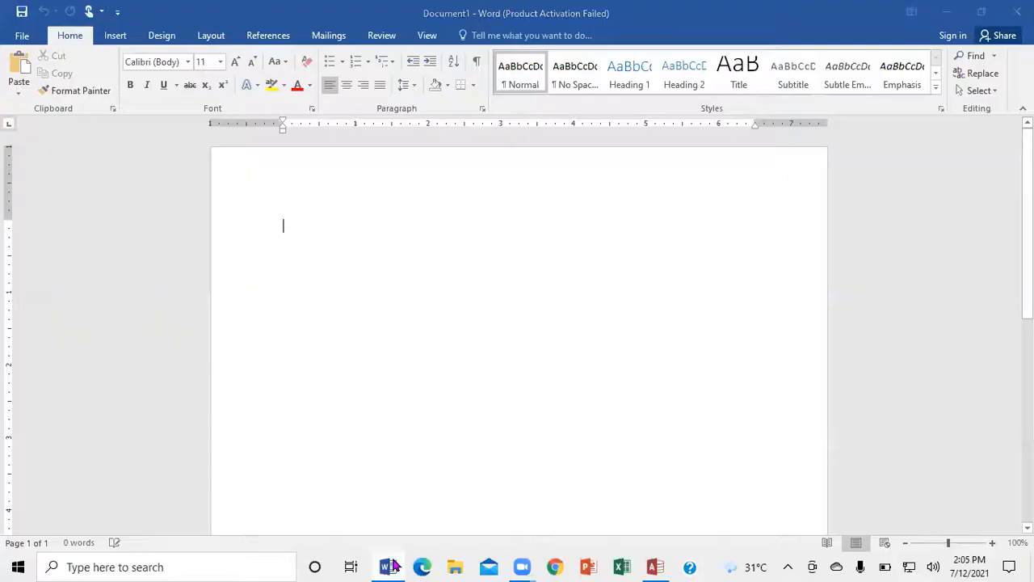
{"action": "left_click", "coordinate": [392, 562]}
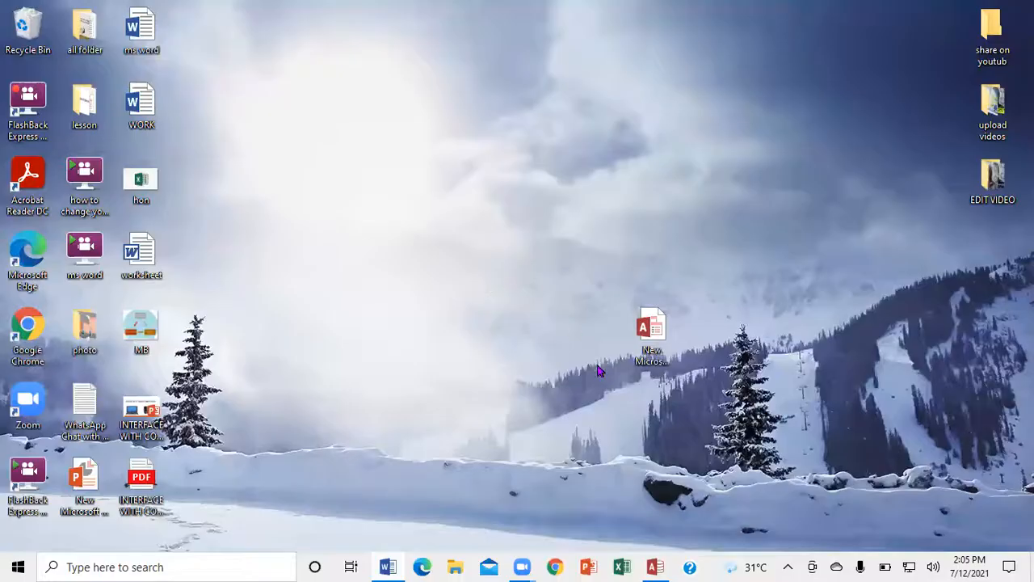
{"action": "left_click", "coordinate": [394, 565]}
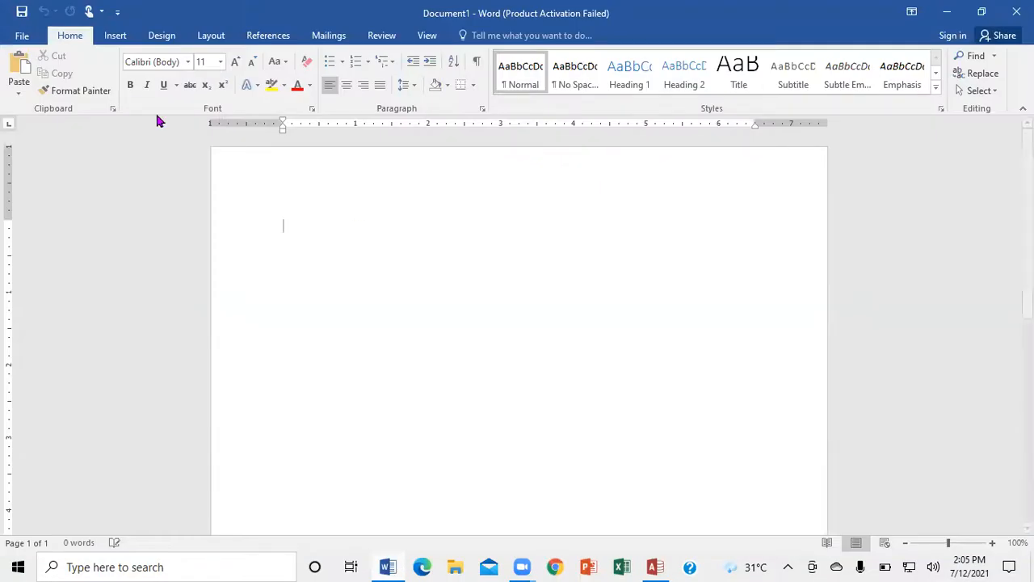
{"action": "left_click", "coordinate": [127, 37]}
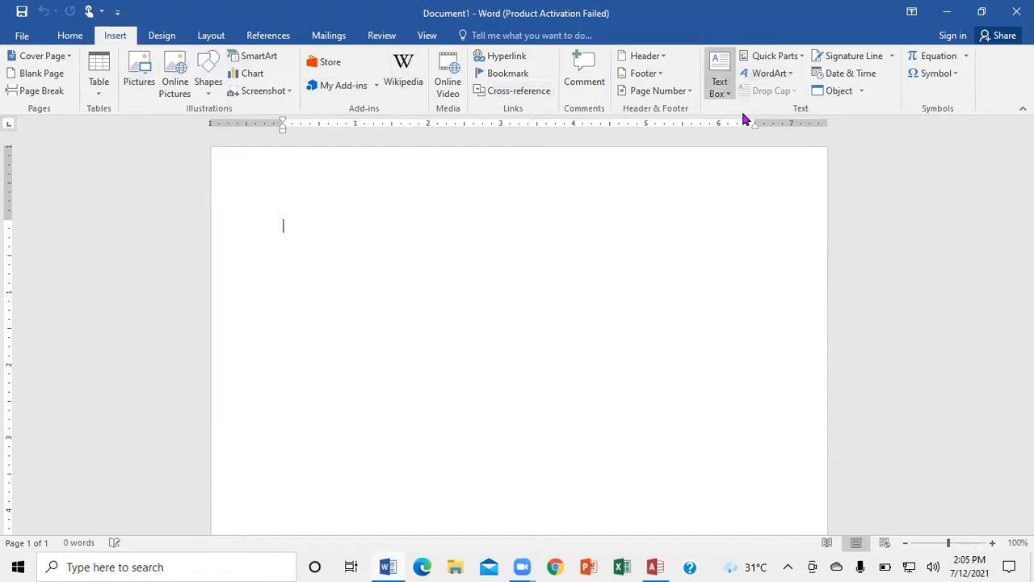
{"action": "left_click", "coordinate": [725, 89]}
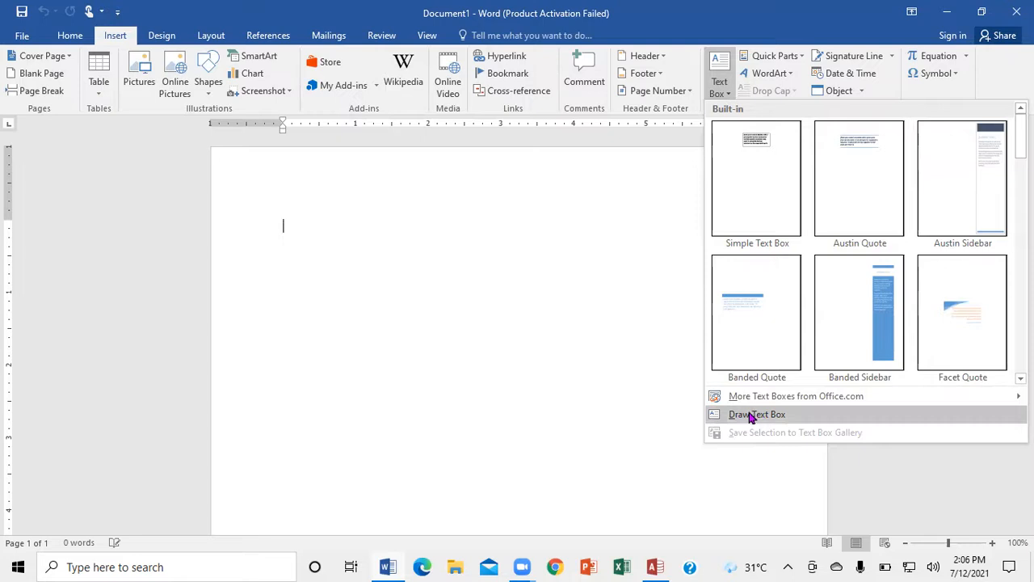
{"action": "mouse_move", "coordinate": [753, 402]}
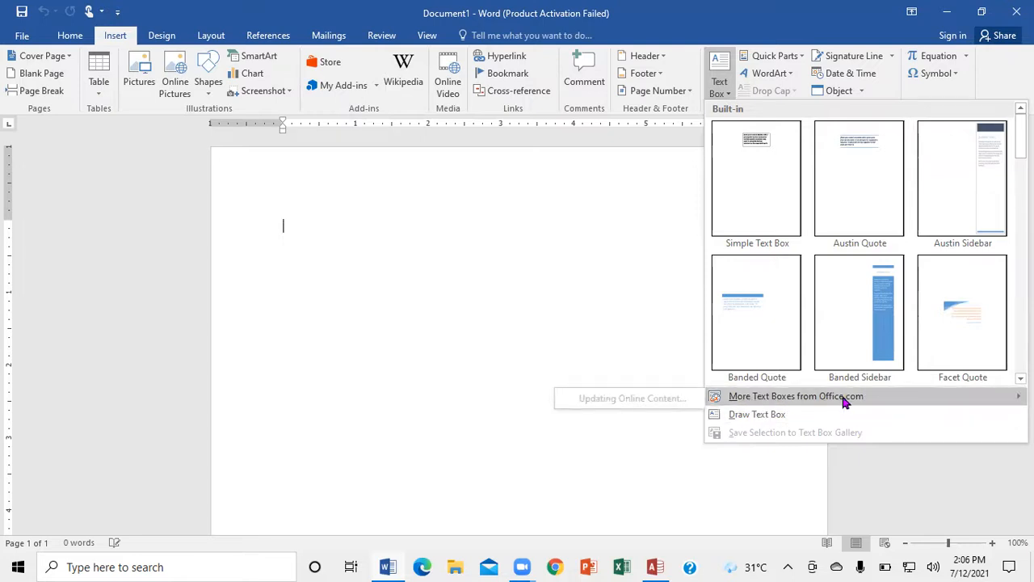
{"action": "left_click", "coordinate": [747, 174]}
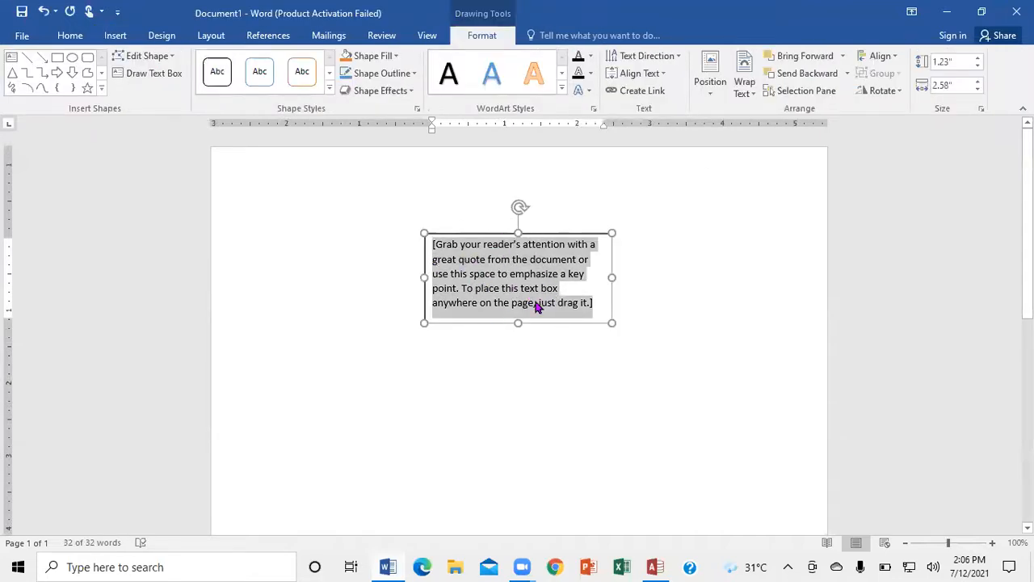
- Replace the text box's placeholder with WELCOME TO THE CLASS and shift the box slightly up and to the left
{"action": "type", "text": "w"}
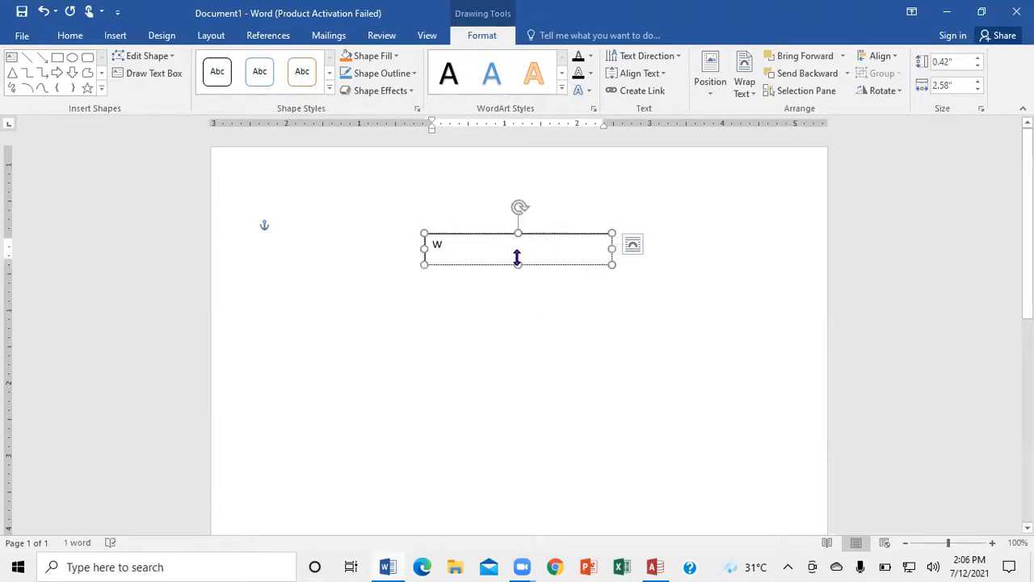
{"action": "type", "text": "EL"}
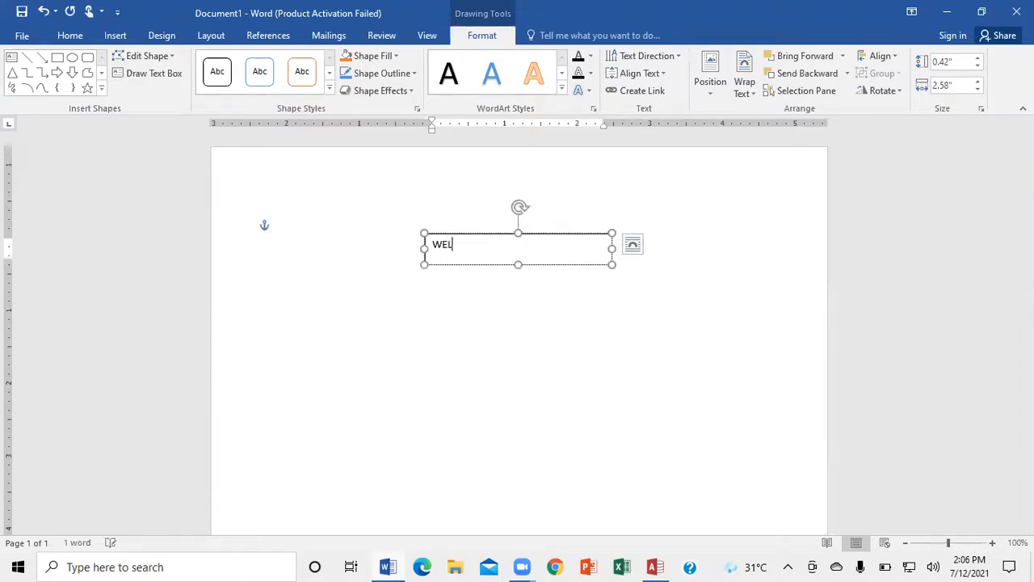
{"action": "type", "text": "COME TO THE CLASS"}
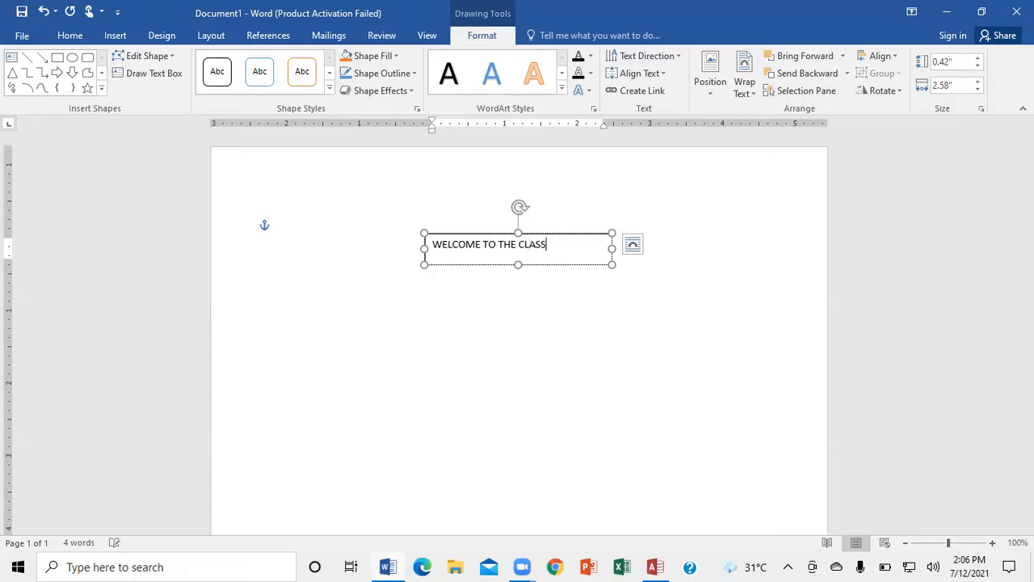
{"action": "left_click_drag", "start_coordinate": [559, 240], "coordinate": [561, 216]}
{"action": "key", "text": "Escape"}
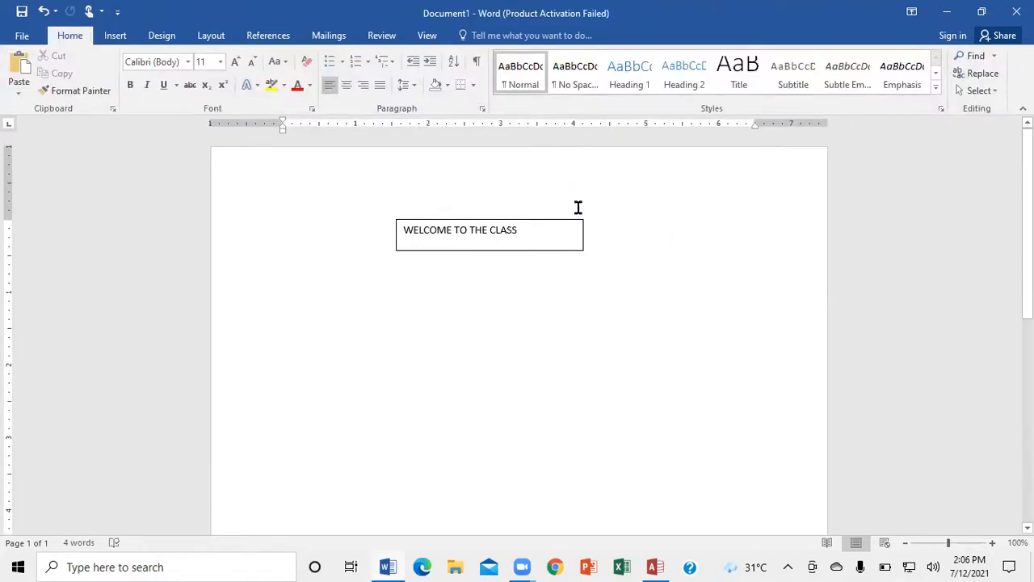
- Draw a text box about 3.38" wide and 0.81" high containing WELCOME, and place it just below the first box
{"action": "left_click", "coordinate": [115, 36]}
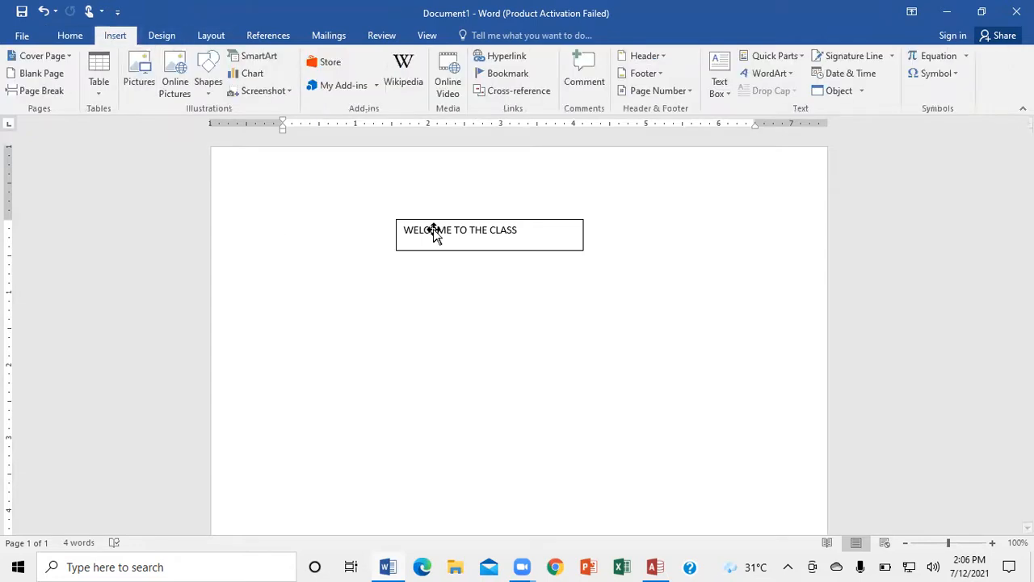
{"action": "left_click", "coordinate": [728, 94]}
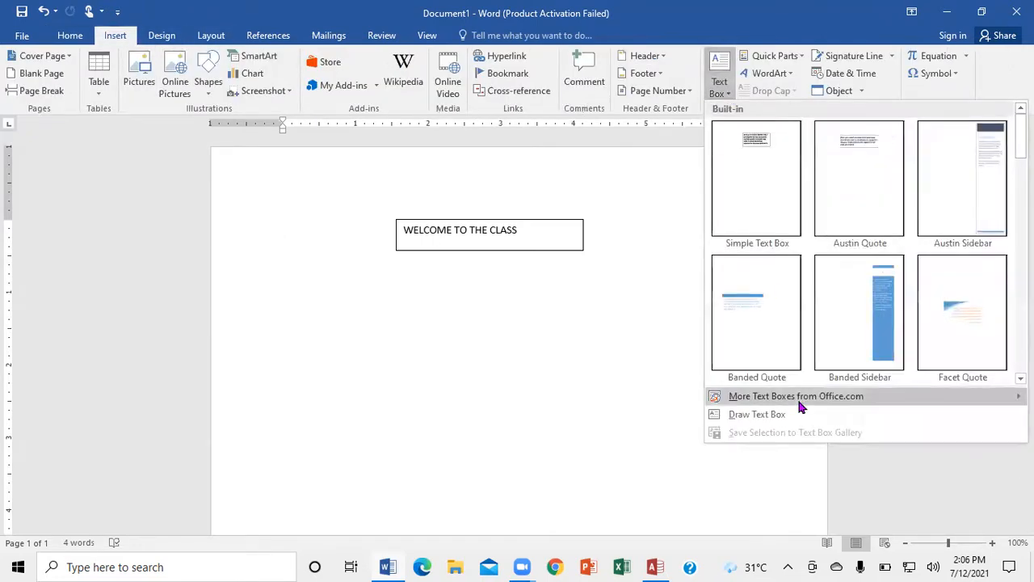
{"action": "left_click", "coordinate": [765, 414]}
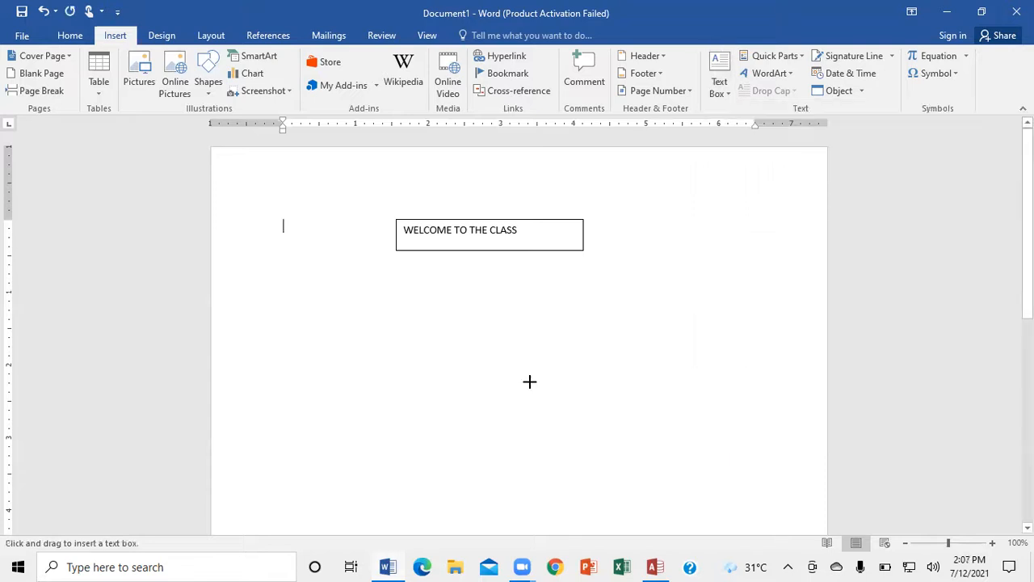
{"action": "mouse_move", "coordinate": [329, 330]}
{"action": "left_mouse_down"}
{"action": "mouse_move", "coordinate": [356, 409]}
{"action": "mouse_move", "coordinate": [573, 390]}
{"action": "left_mouse_up"}
{"action": "type", "text": "WELCOME"}
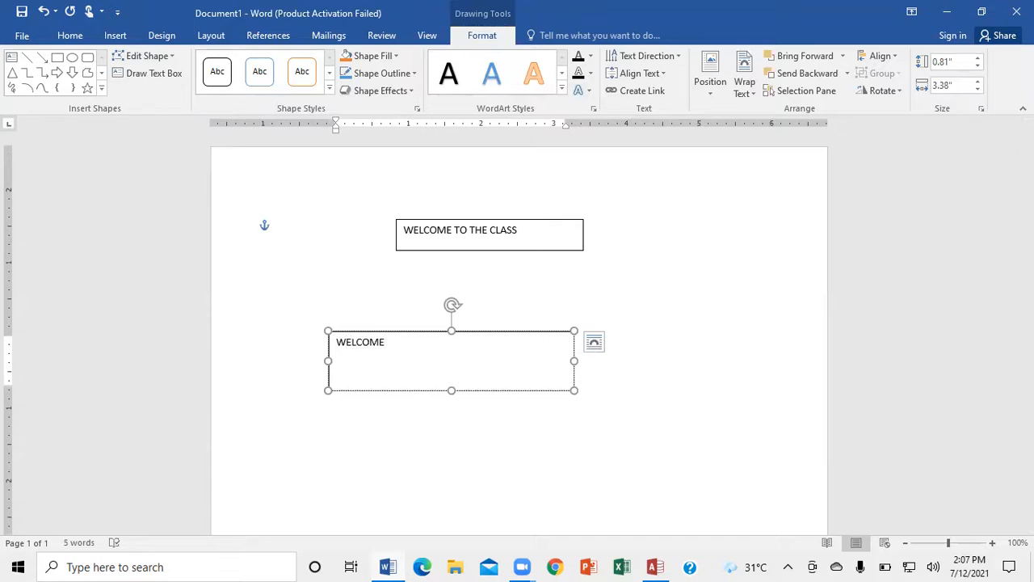
{"action": "left_click_drag", "start_coordinate": [525, 335], "coordinate": [574, 302]}
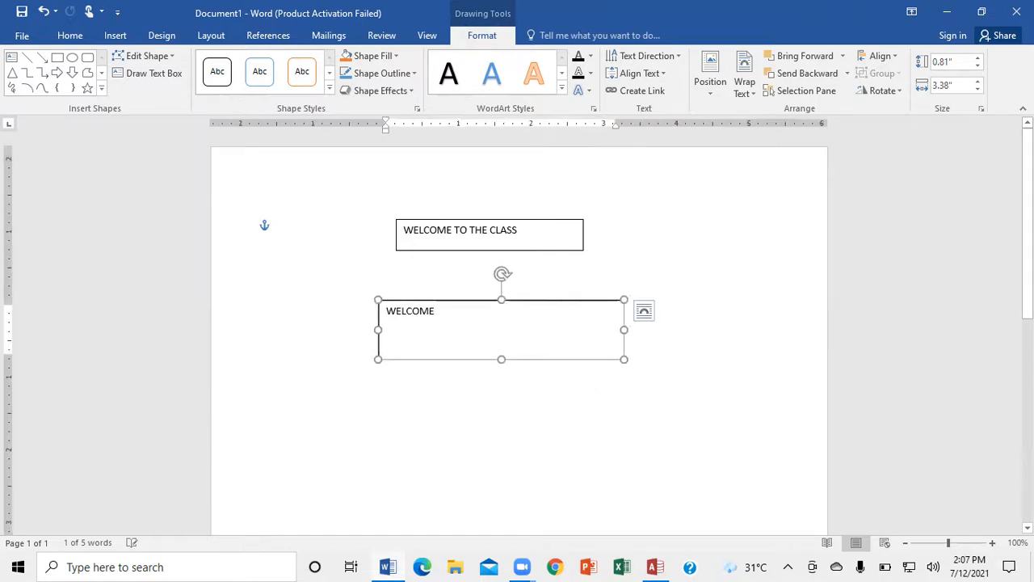
{"action": "left_click", "coordinate": [685, 232]}
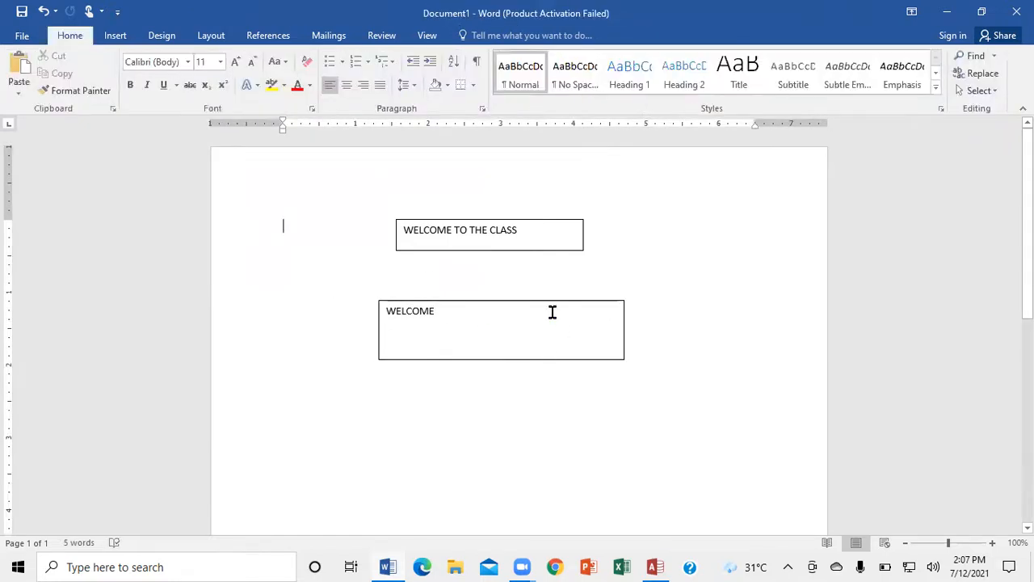
- Set the WELCOME TO THE CLASS text box to No Fill and No Outline
{"action": "left_click", "coordinate": [566, 249]}
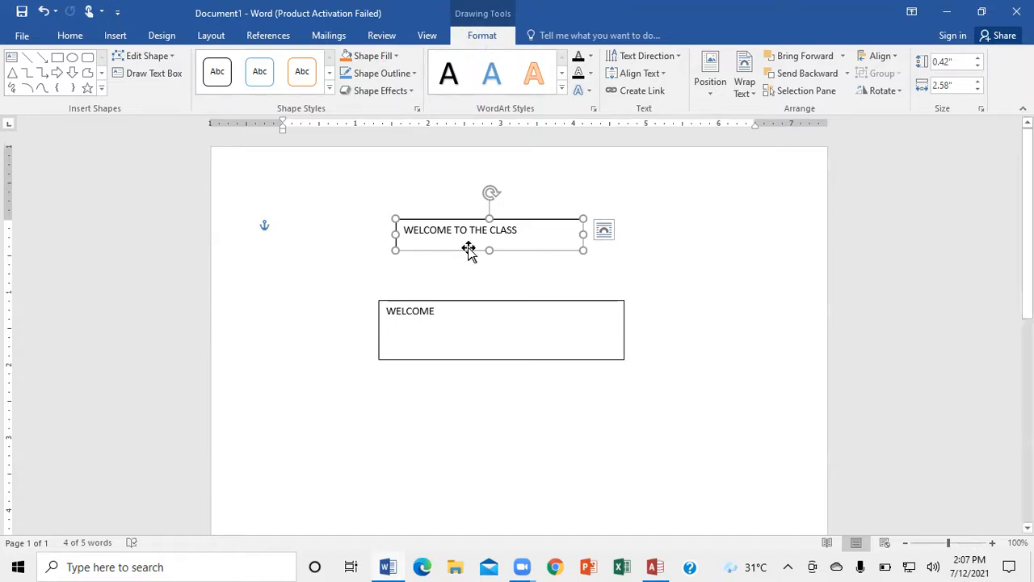
{"action": "left_click", "coordinate": [396, 59]}
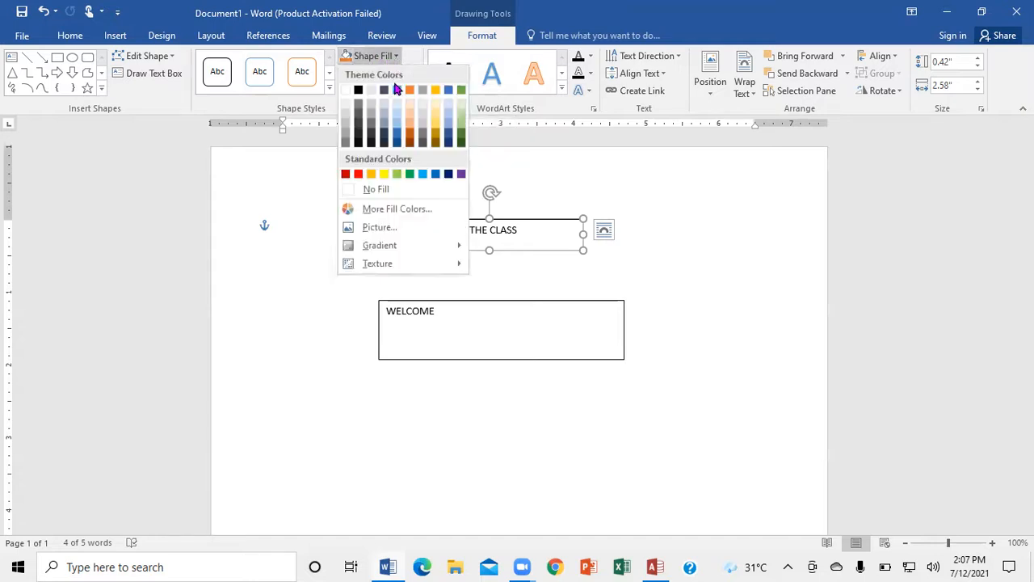
{"action": "left_click", "coordinate": [380, 192]}
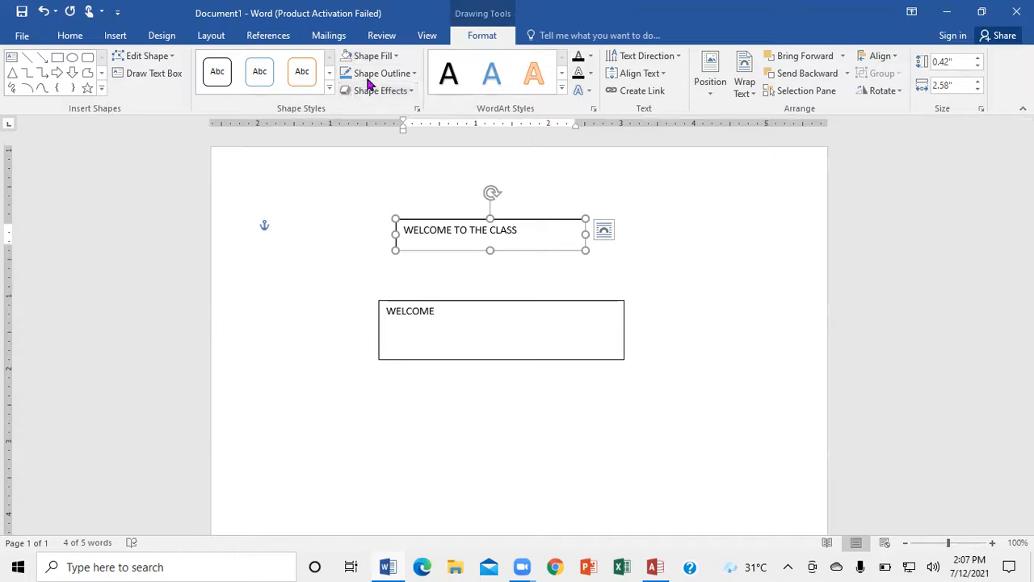
{"action": "left_click", "coordinate": [414, 74]}
{"action": "left_click", "coordinate": [385, 207]}
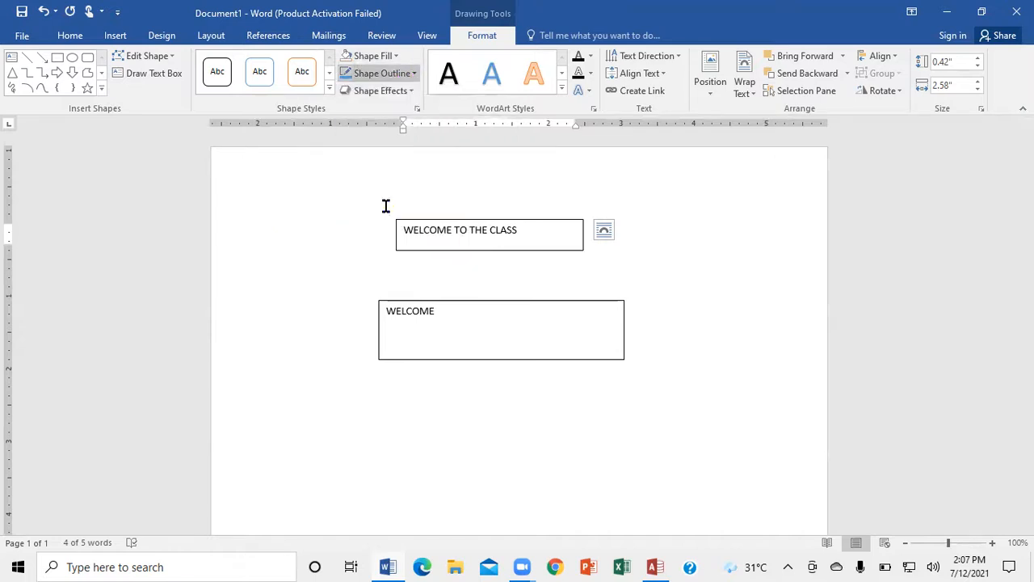
{"action": "left_click", "coordinate": [284, 227]}
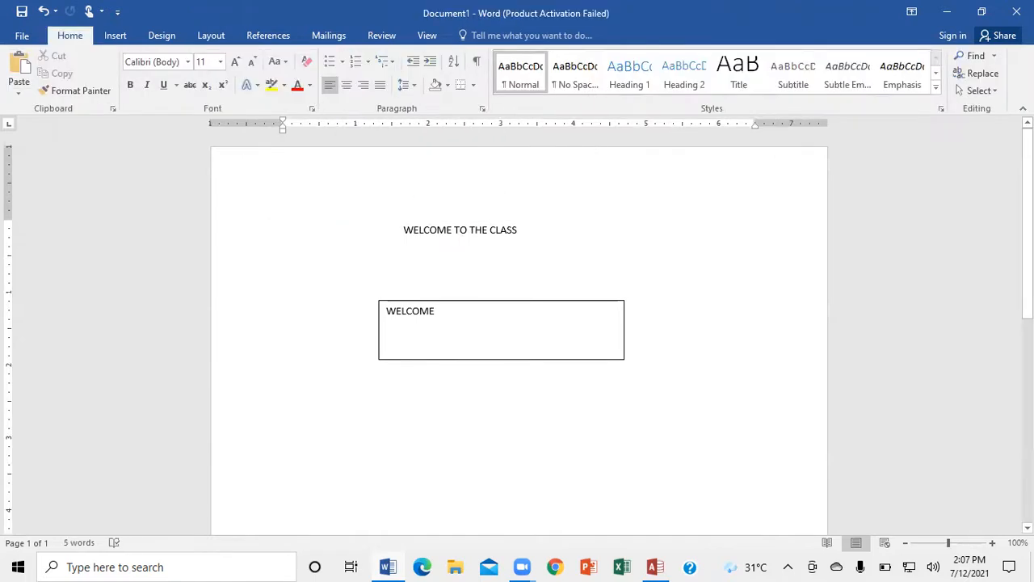
- Set the lower WELCOME text box to No Fill and No Outline
{"action": "left_click", "coordinate": [536, 307]}
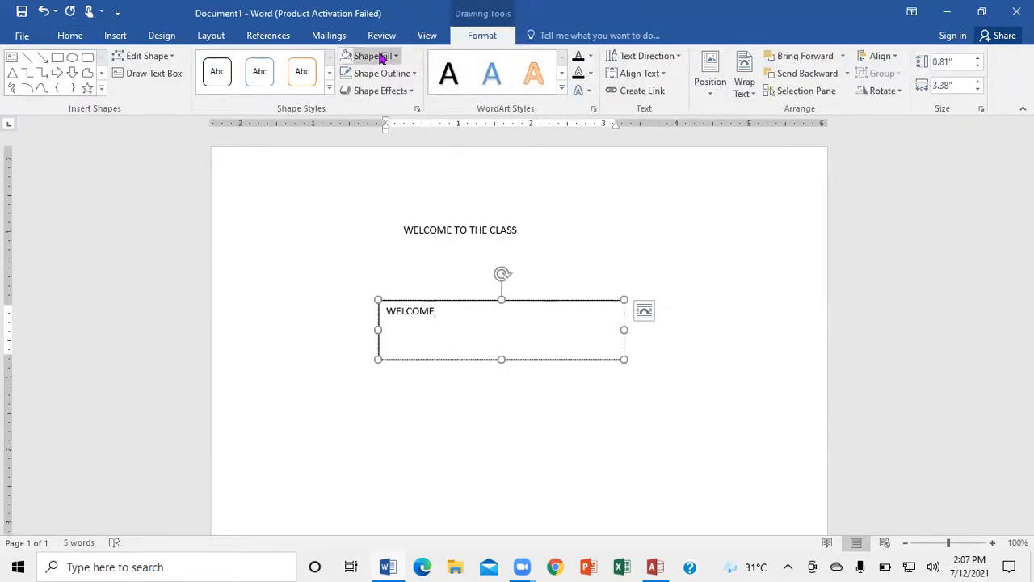
{"action": "left_click", "coordinate": [393, 56]}
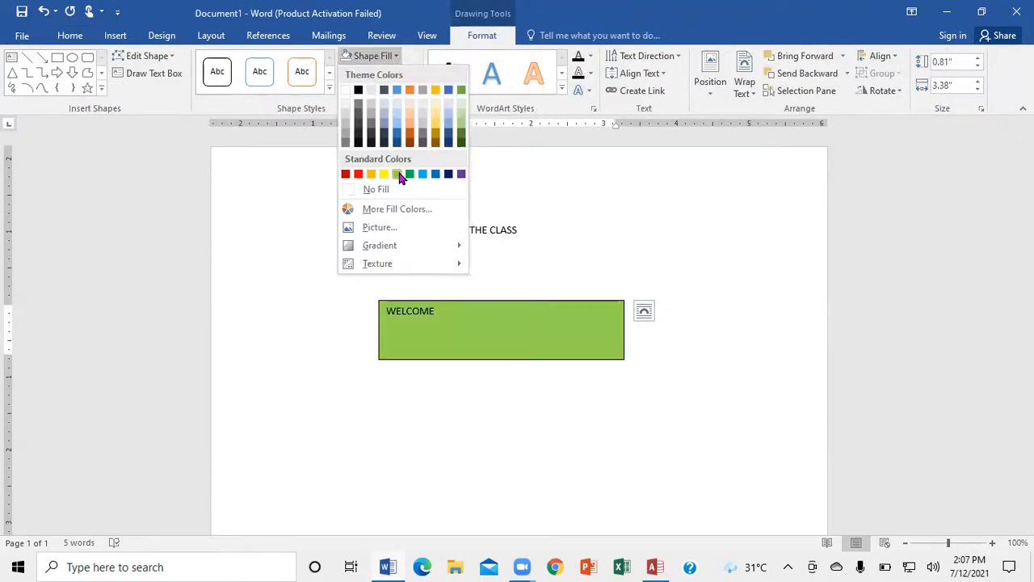
{"action": "left_click", "coordinate": [383, 191]}
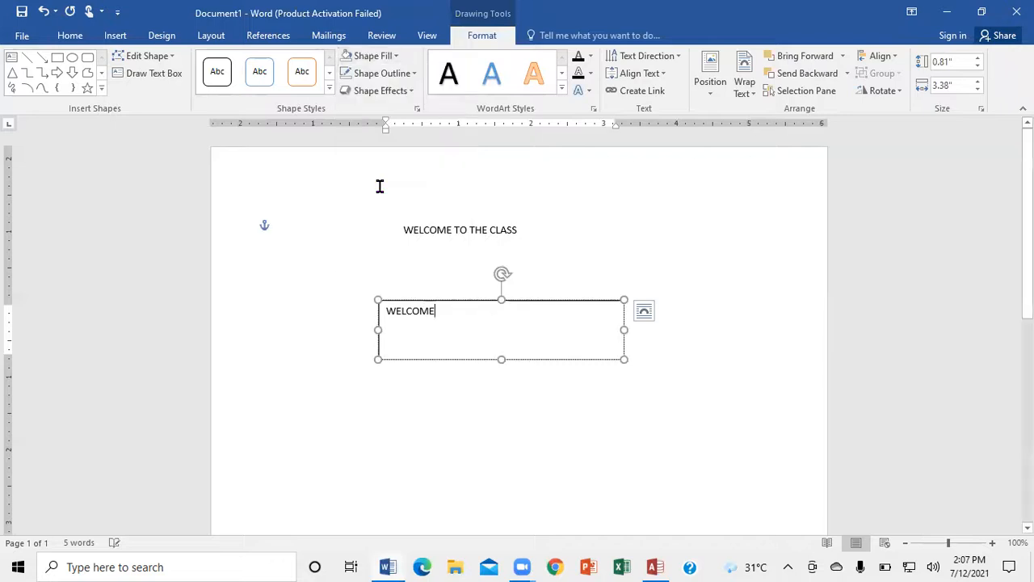
{"action": "left_click", "coordinate": [415, 73]}
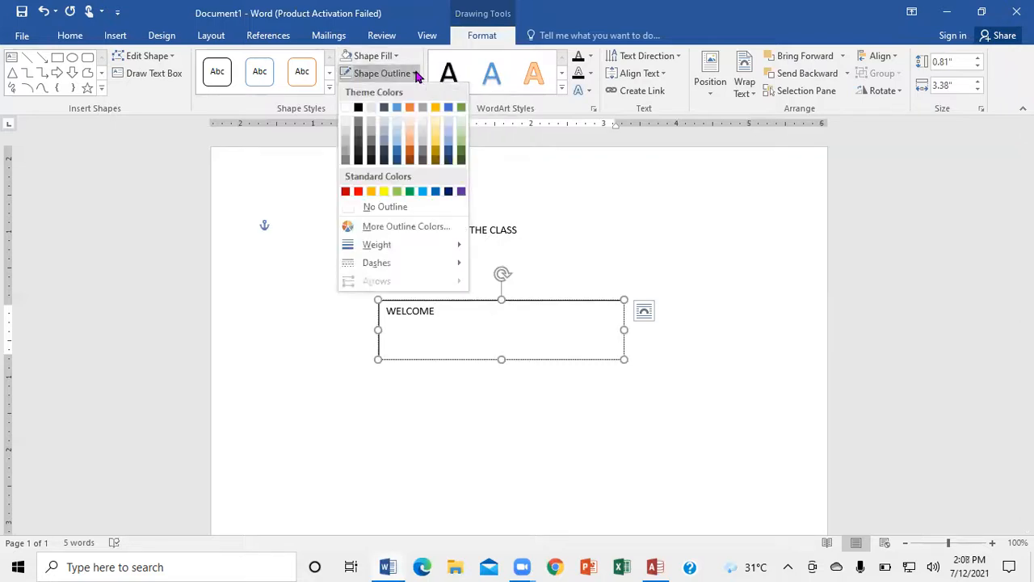
{"action": "left_click", "coordinate": [383, 207]}
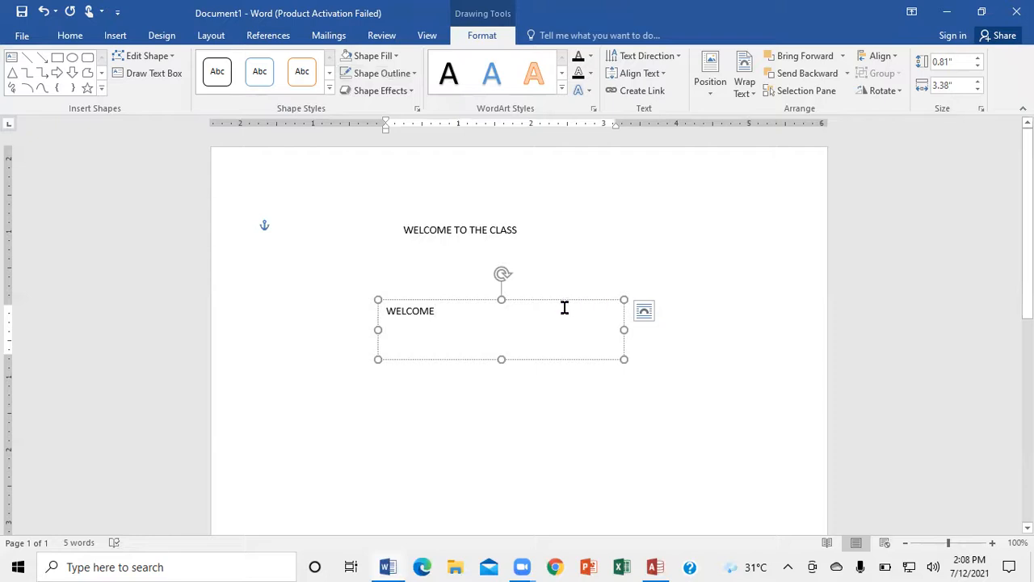
- Try placing the WELCOME text box to the right of and directly above the WELCOME TO THE CLASS text
{"action": "left_click_drag", "start_coordinate": [566, 301], "coordinate": [705, 218]}
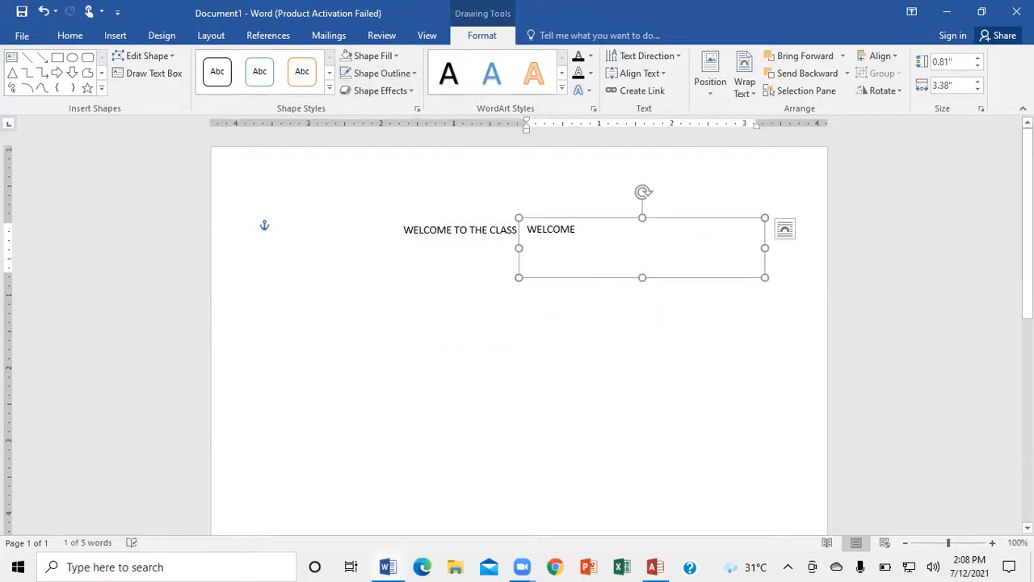
{"action": "left_click", "coordinate": [283, 227]}
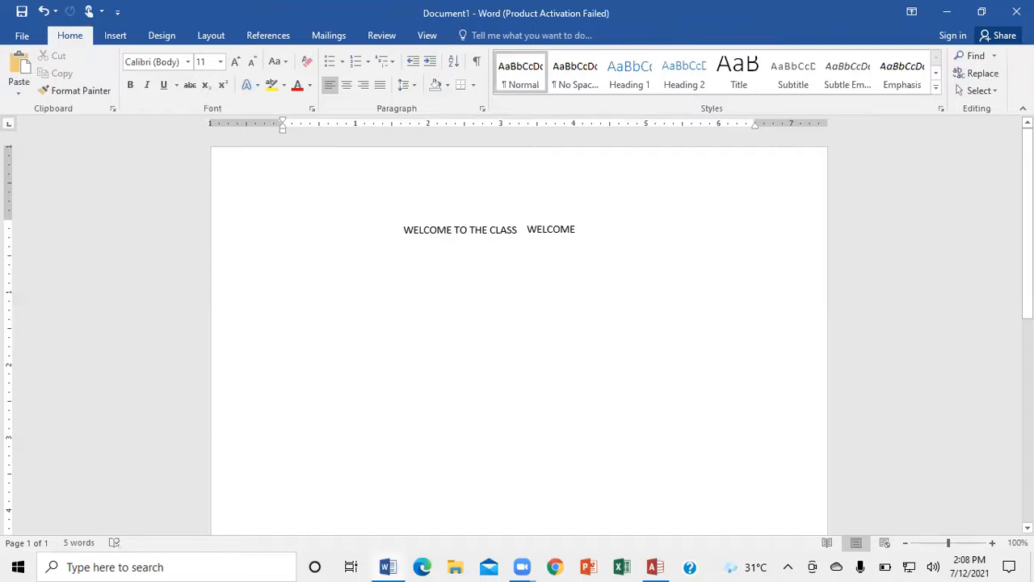
{"action": "left_click", "coordinate": [637, 222]}
{"action": "left_click_drag", "start_coordinate": [623, 221], "coordinate": [498, 199]}
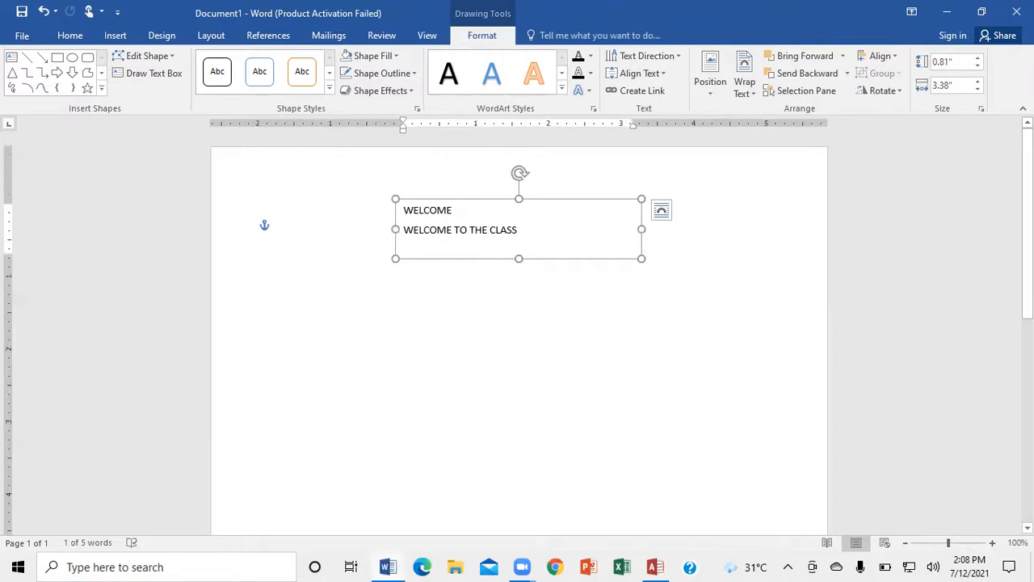
{"action": "left_click", "coordinate": [283, 226]}
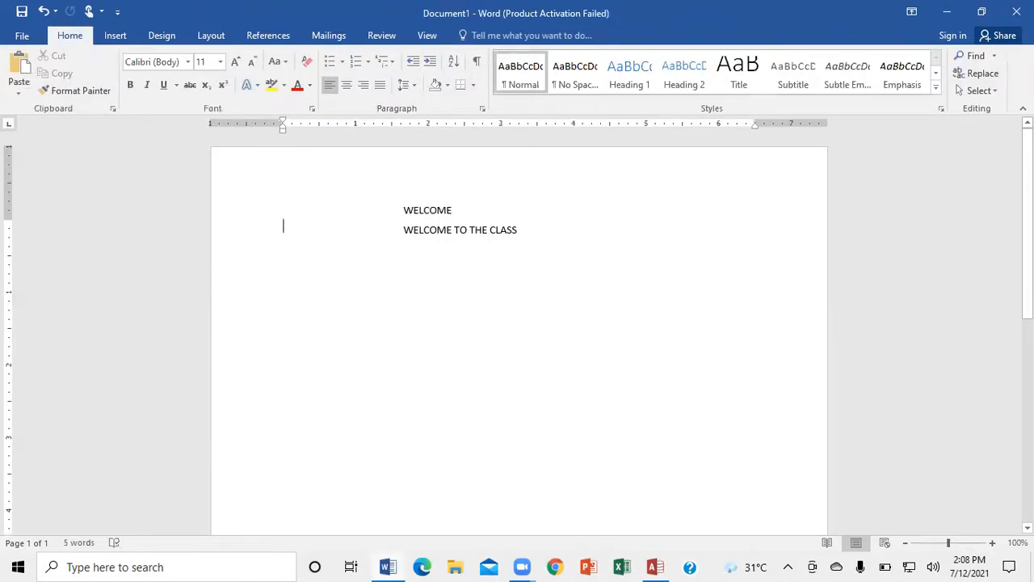
- Move the WELCOME text box so its word sits directly left of WELCOME TO THE CLASS on the same line
{"action": "left_click", "coordinate": [432, 214]}
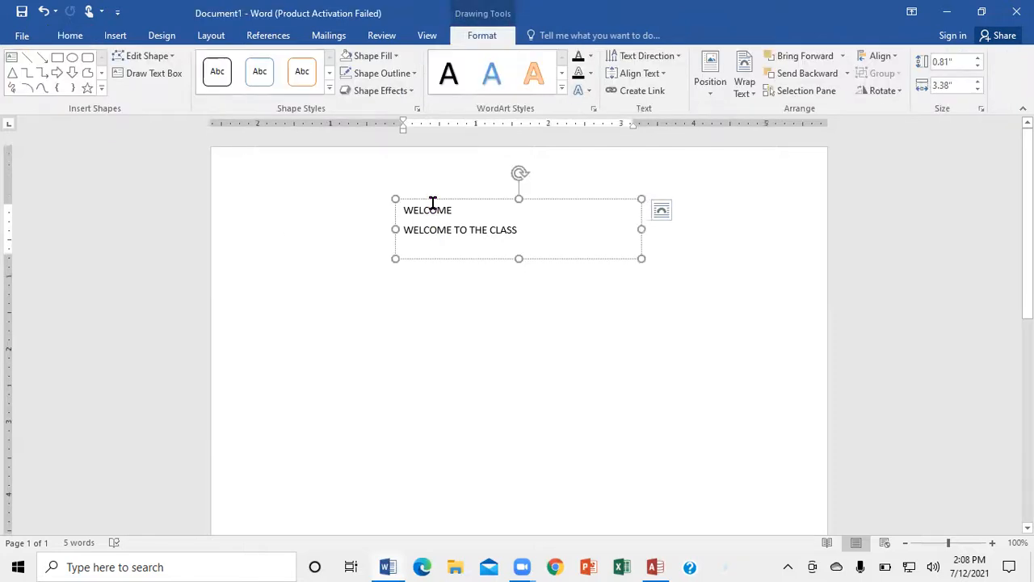
{"action": "left_click_drag", "start_coordinate": [415, 202], "coordinate": [376, 219]}
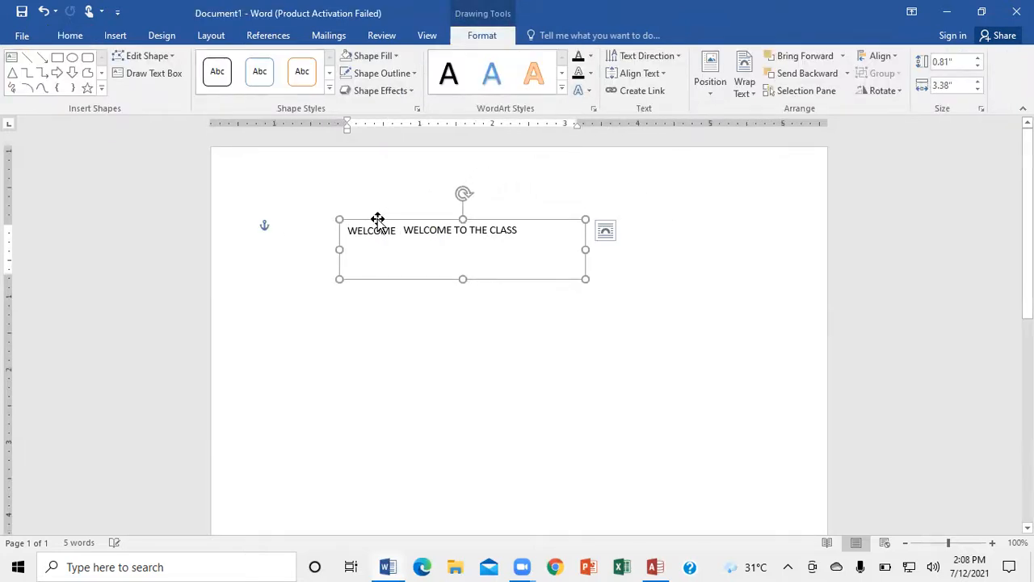
{"action": "left_click", "coordinate": [284, 227]}
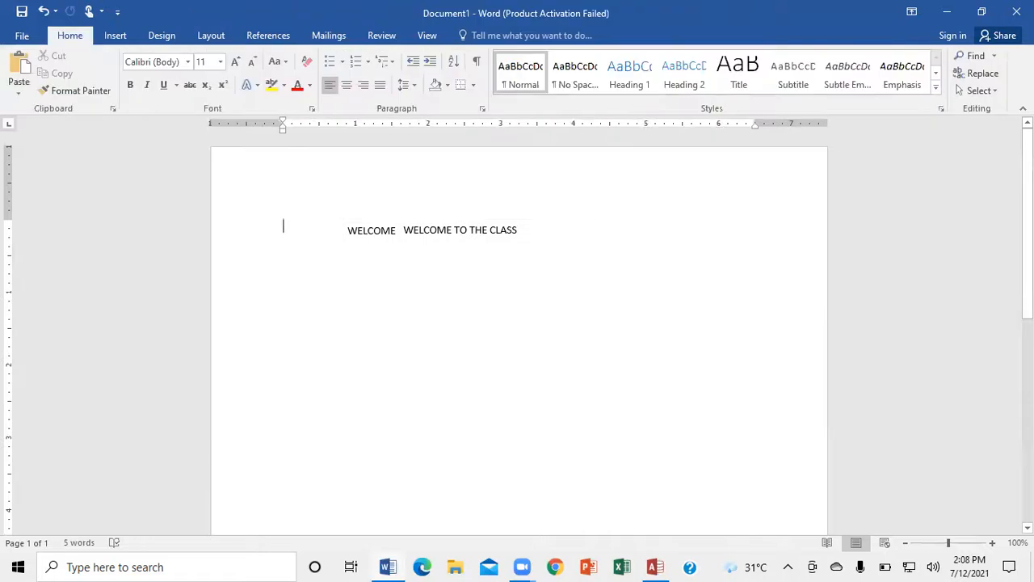
{"action": "left_click", "coordinate": [398, 233]}
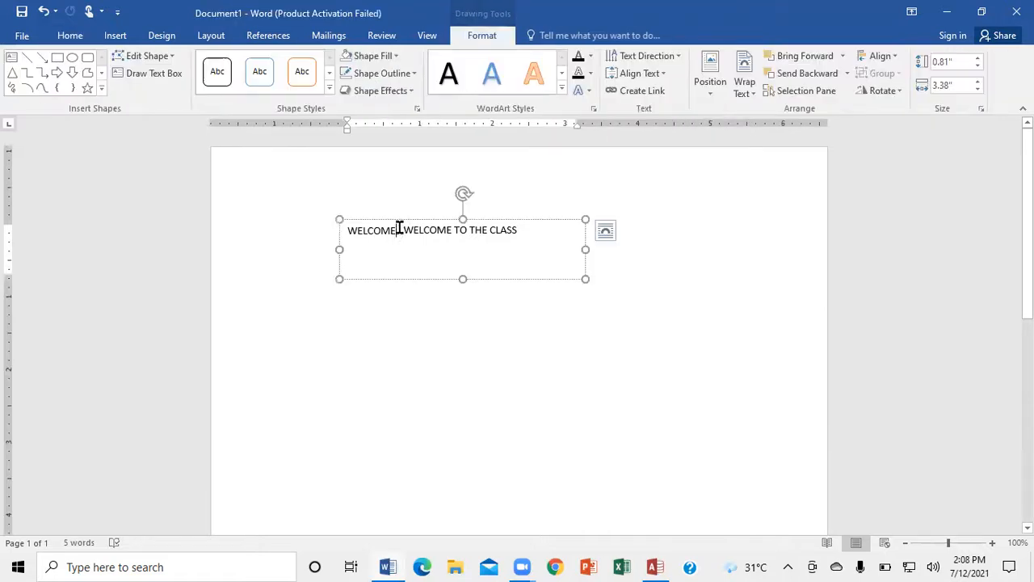
- Move the WELCOME text box down so its word sits on its own line below WELCOME TO THE CLASS
{"action": "left_click_drag", "start_coordinate": [384, 218], "coordinate": [301, 284]}
{"action": "left_click_drag", "start_coordinate": [415, 284], "coordinate": [539, 289]}
{"action": "left_click", "coordinate": [282, 227]}
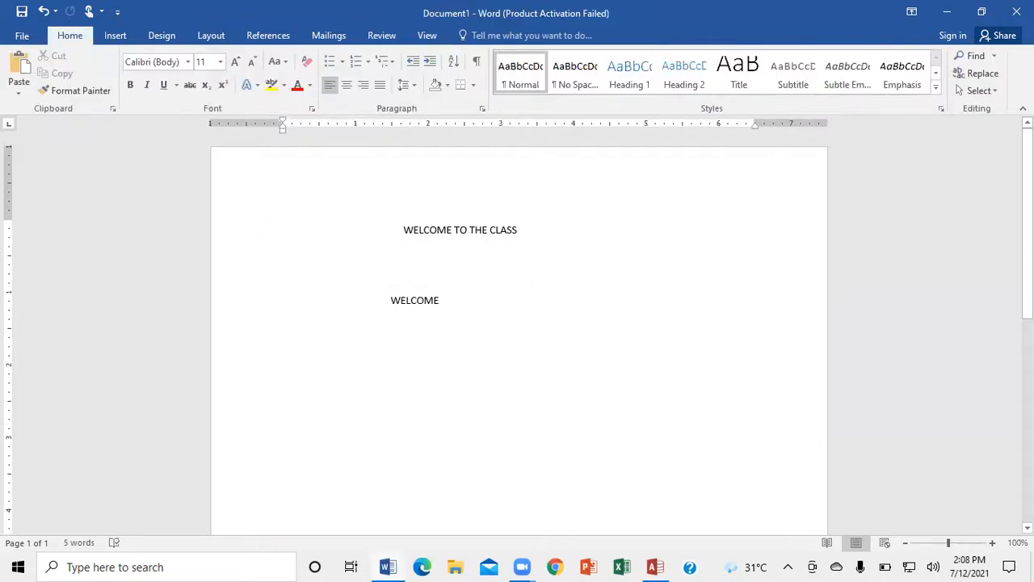
- Draw a rectangle about 2.08" wide and 1.2" high right of the lower WELCOME, and apply the white preset style with green outline
{"action": "left_click", "coordinate": [115, 37]}
{"action": "left_click", "coordinate": [208, 94]}
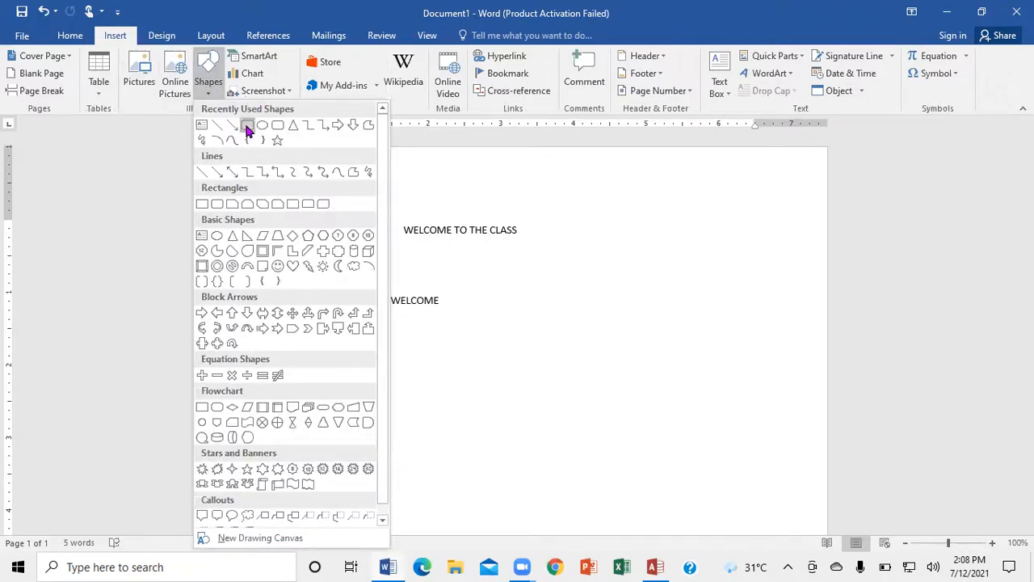
{"action": "left_click", "coordinate": [247, 126]}
{"action": "mouse_move", "coordinate": [576, 260]}
{"action": "left_mouse_down"}
{"action": "mouse_move", "coordinate": [636, 330]}
{"action": "mouse_move", "coordinate": [739, 342]}
{"action": "mouse_move", "coordinate": [729, 348]}
{"action": "left_mouse_up"}
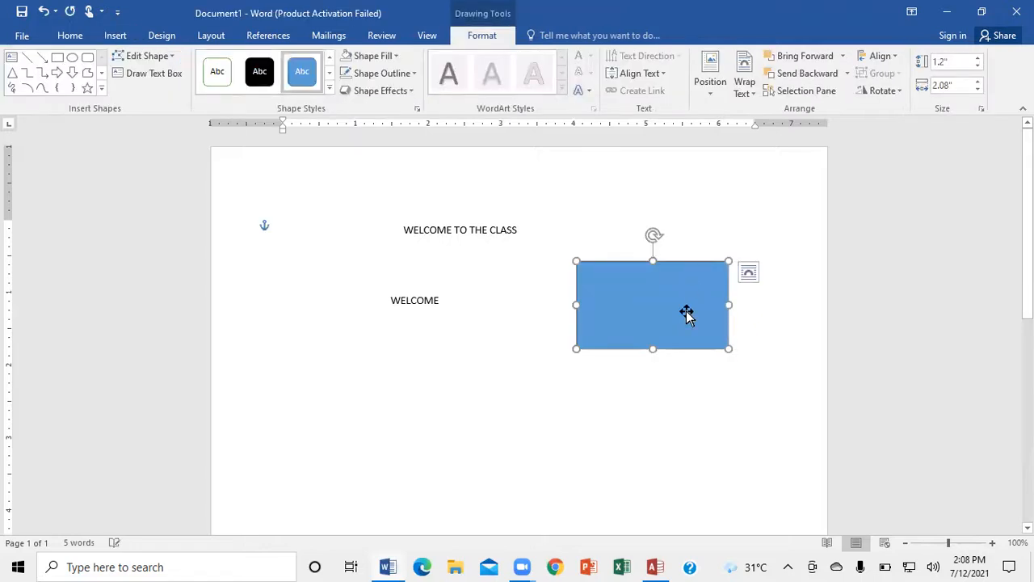
{"action": "left_click", "coordinate": [216, 75]}
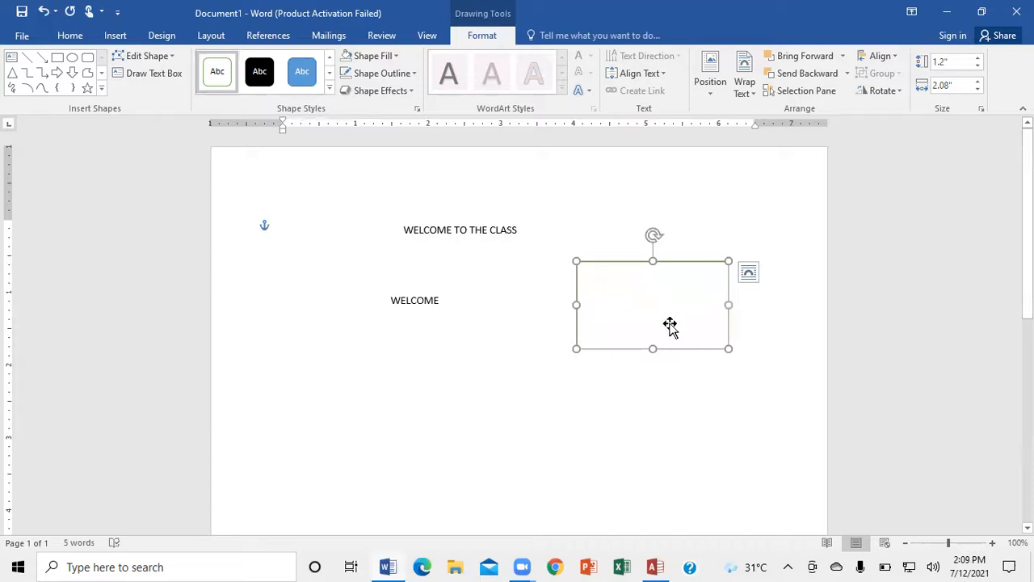
- Add the text WELCOME inside the green-outlined rectangle
{"action": "right_click", "coordinate": [630, 298]}
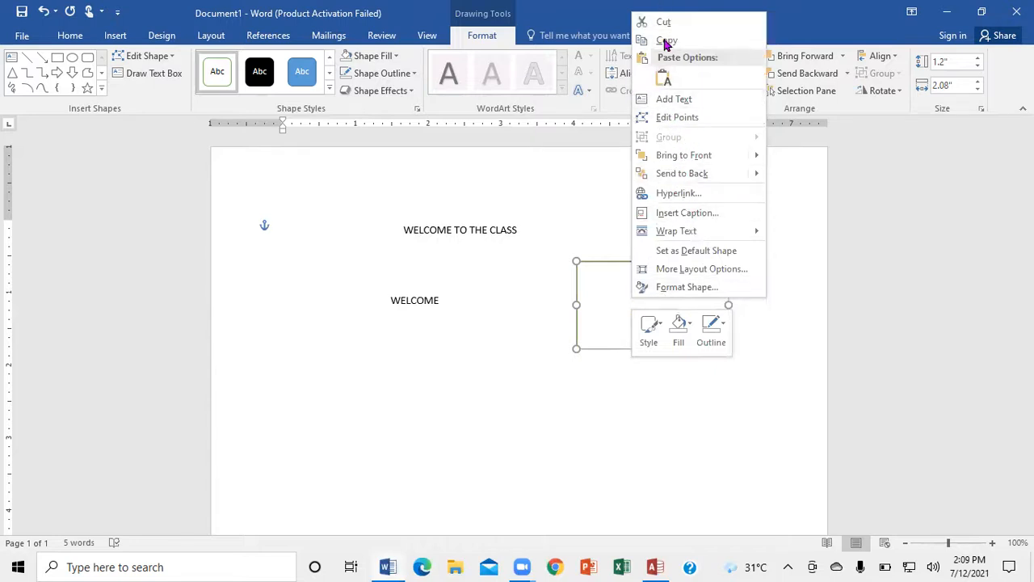
{"action": "left_click", "coordinate": [678, 100]}
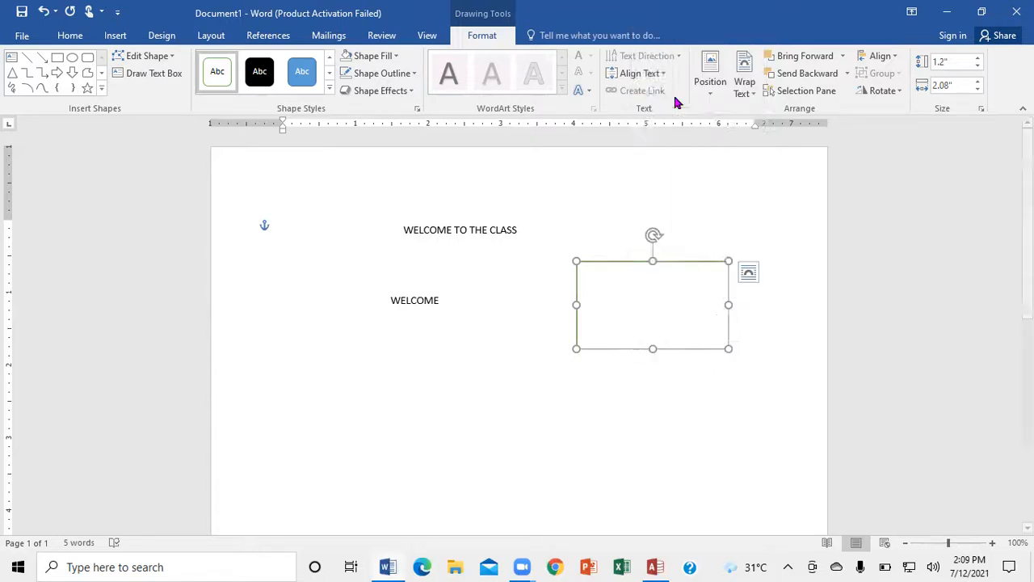
{"action": "type", "text": "WELCOME"}
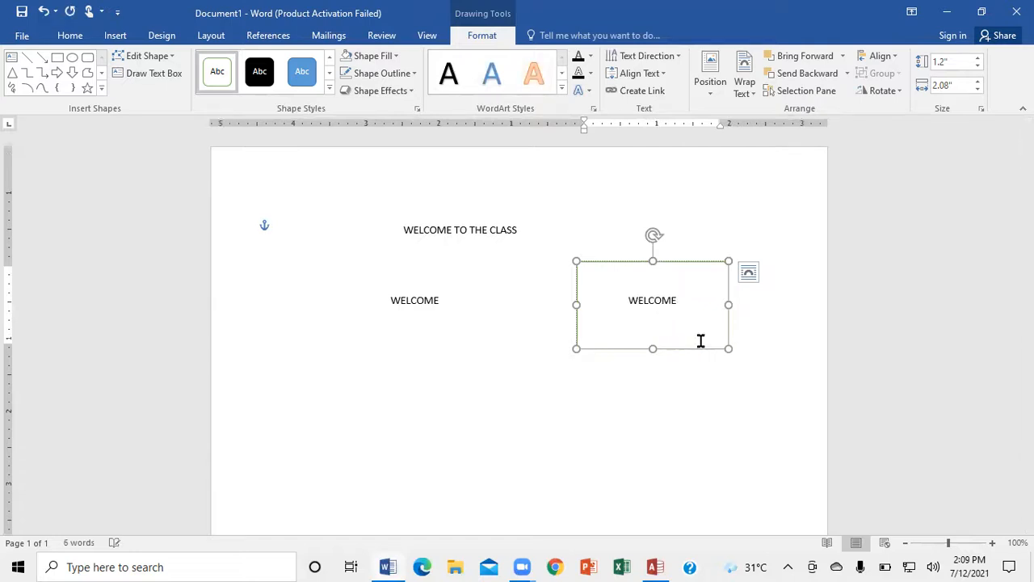
{"action": "left_click", "coordinate": [771, 281]}
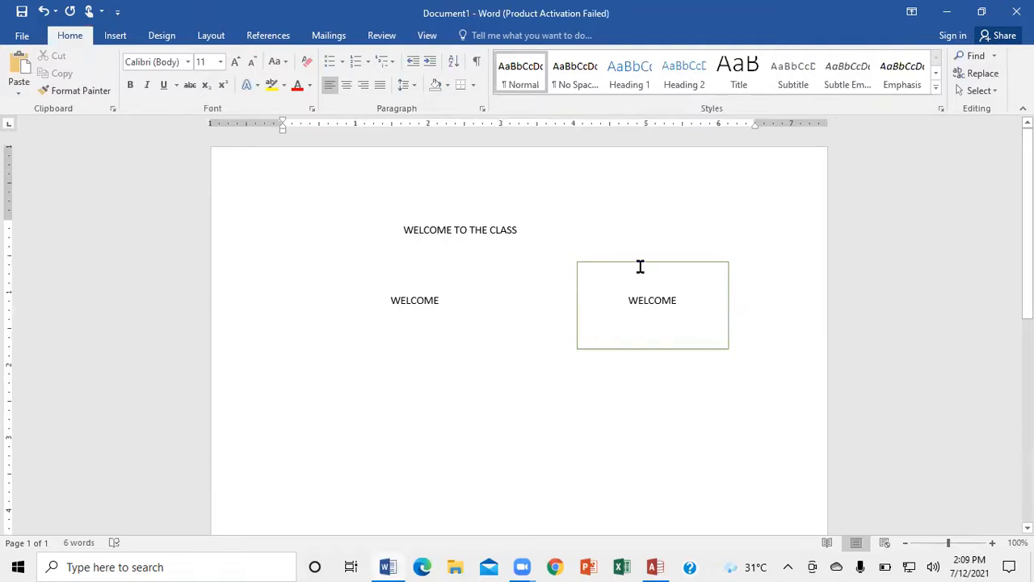
- Set the rectangle containing WELCOME to No Fill and No Outline
{"action": "left_click", "coordinate": [640, 267]}
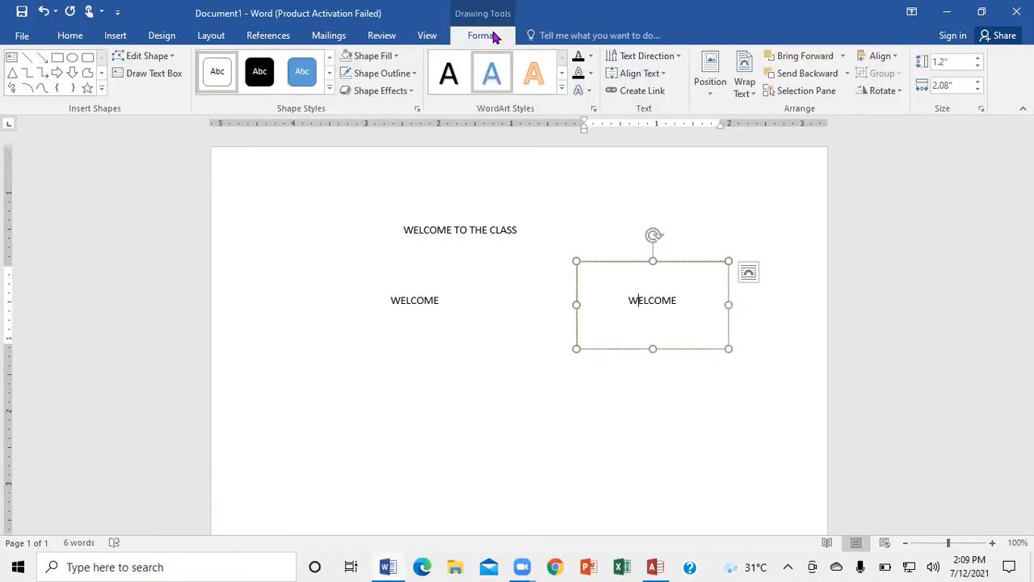
{"action": "left_click", "coordinate": [396, 57]}
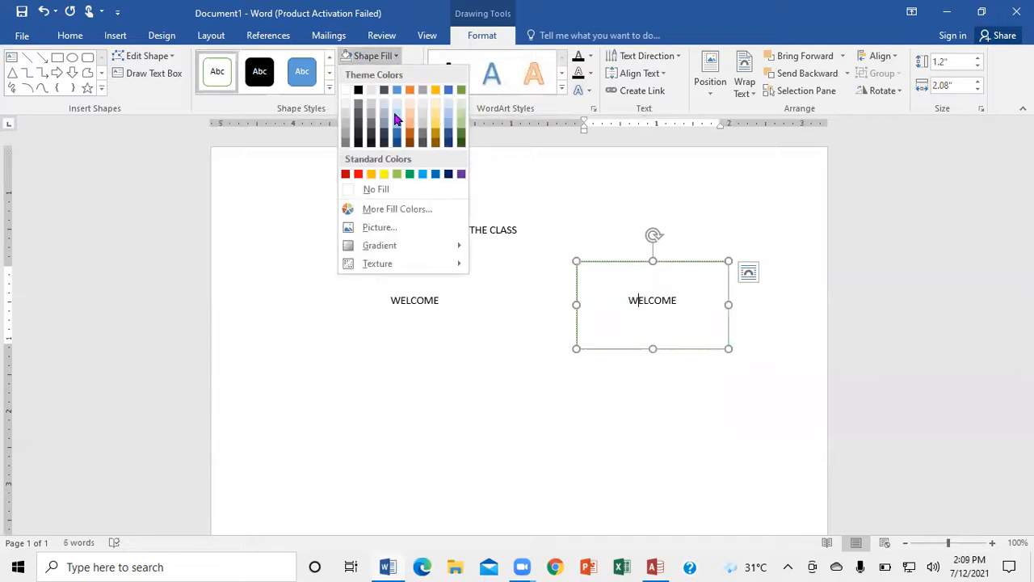
{"action": "left_click", "coordinate": [379, 187]}
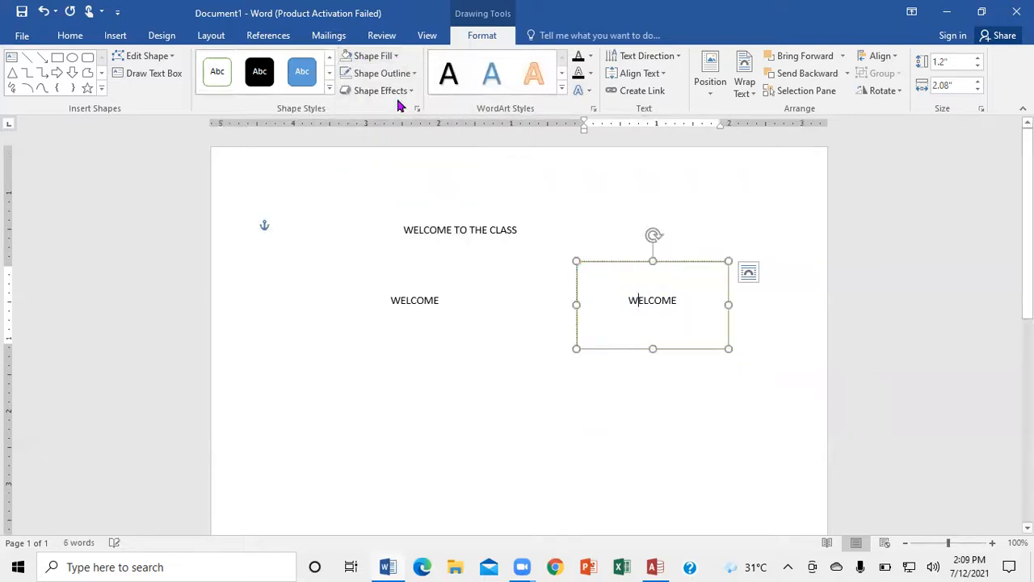
{"action": "left_click", "coordinate": [412, 74]}
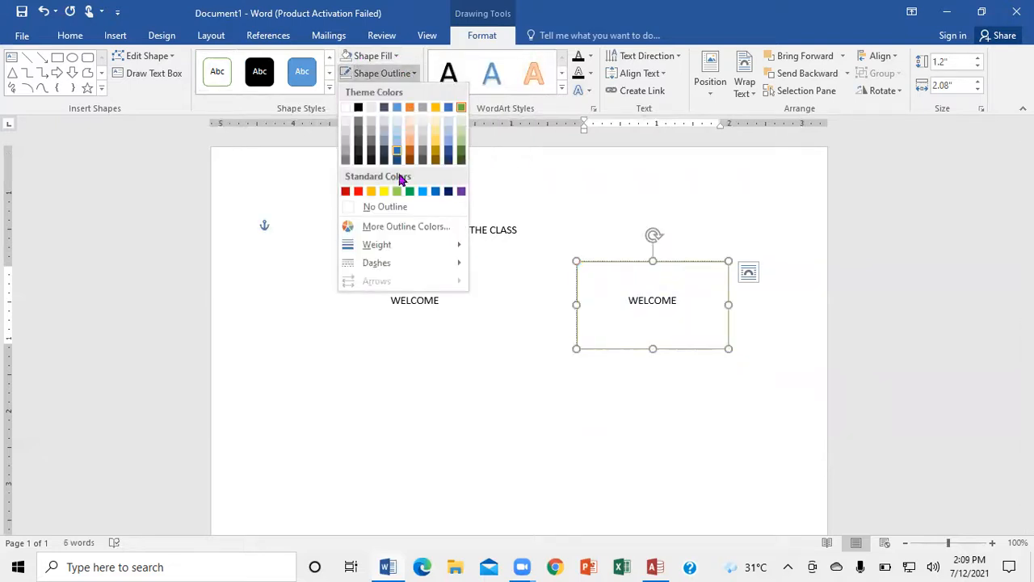
{"action": "left_click", "coordinate": [392, 209]}
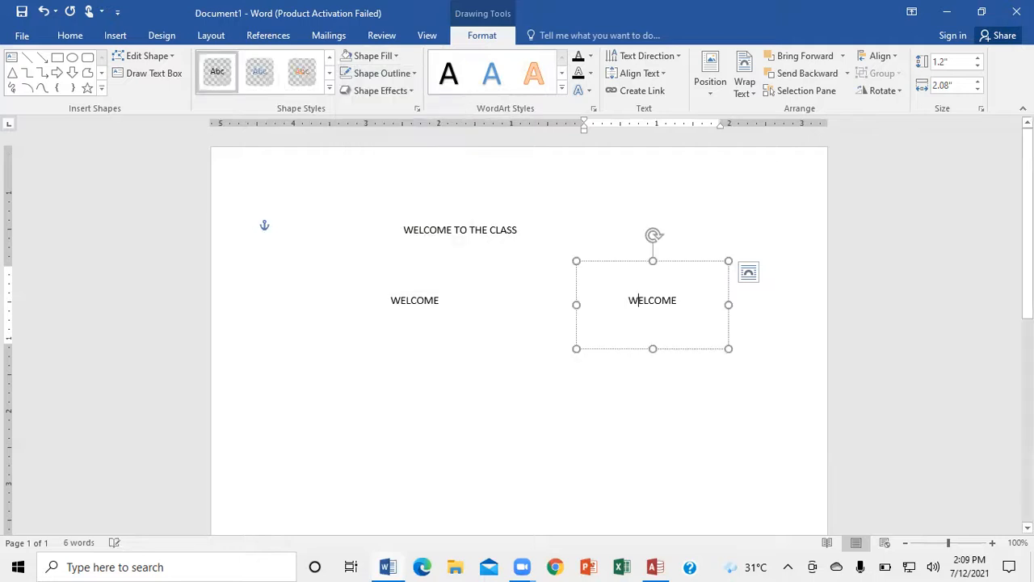
{"action": "left_click", "coordinate": [282, 223]}
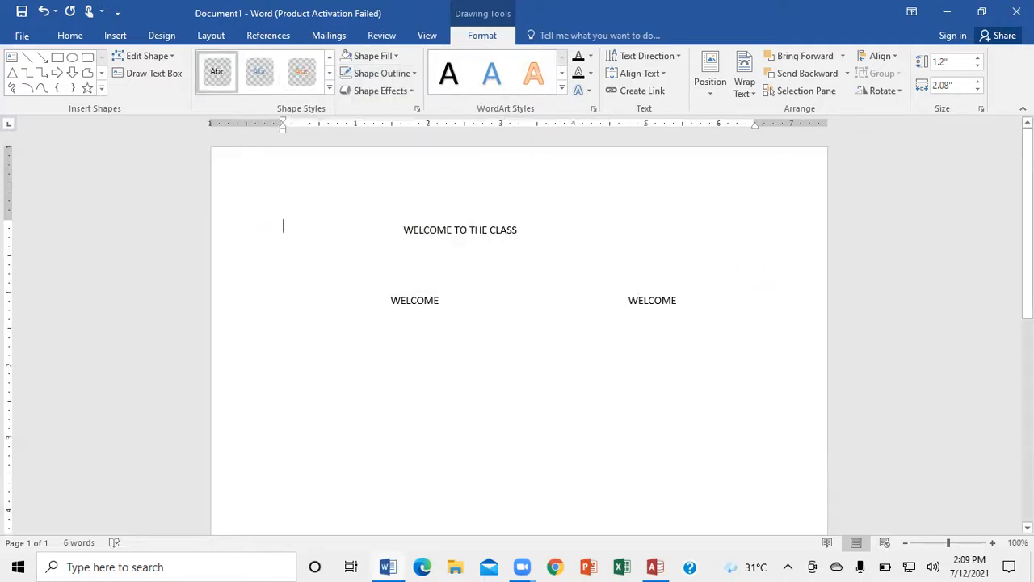
- Try placing the rectangle's WELCOME directly beside the other WELCOME on the same line
{"action": "left_click", "coordinate": [709, 289]}
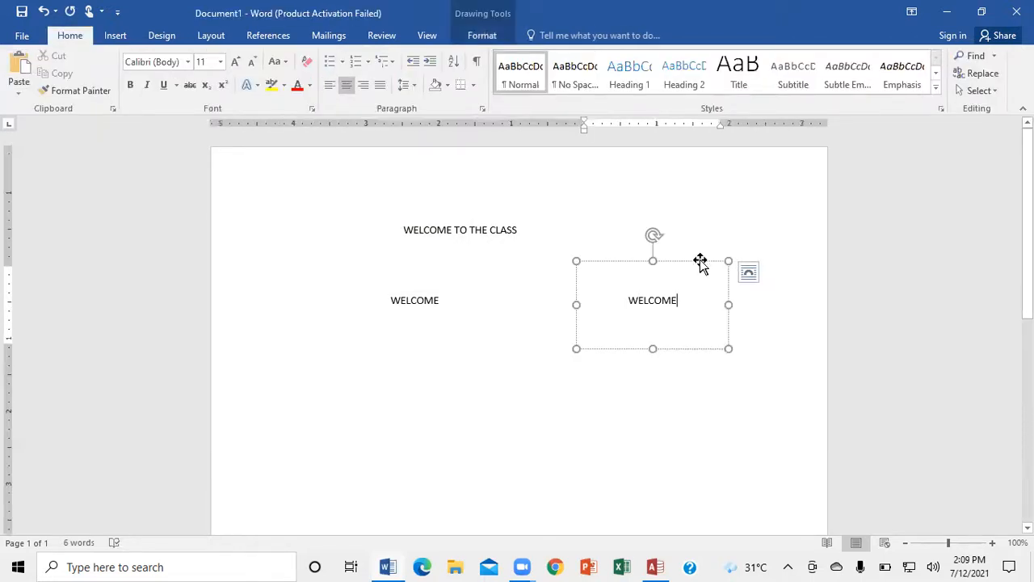
{"action": "left_click_drag", "start_coordinate": [668, 257], "coordinate": [519, 259]}
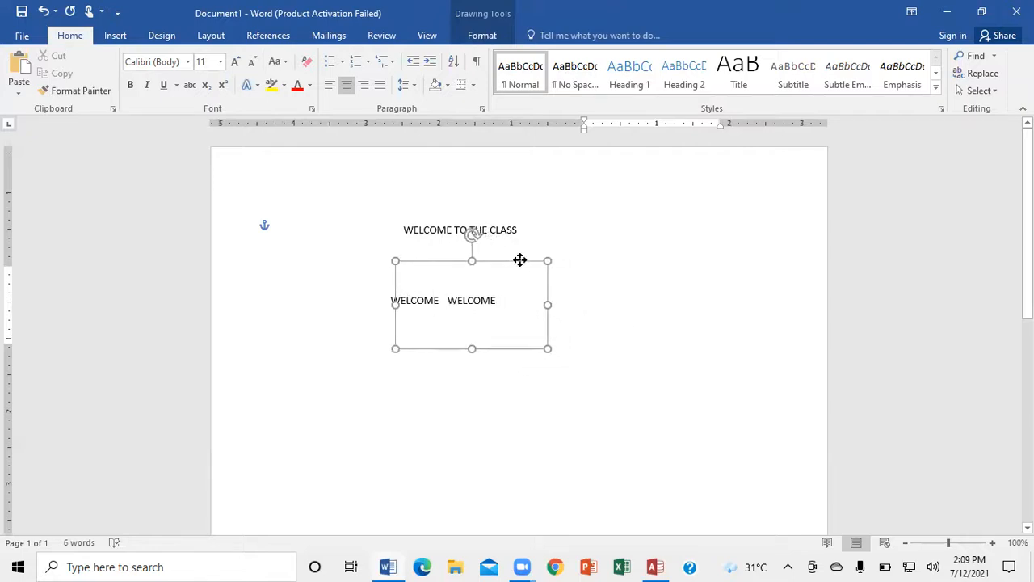
{"action": "left_click", "coordinate": [613, 295]}
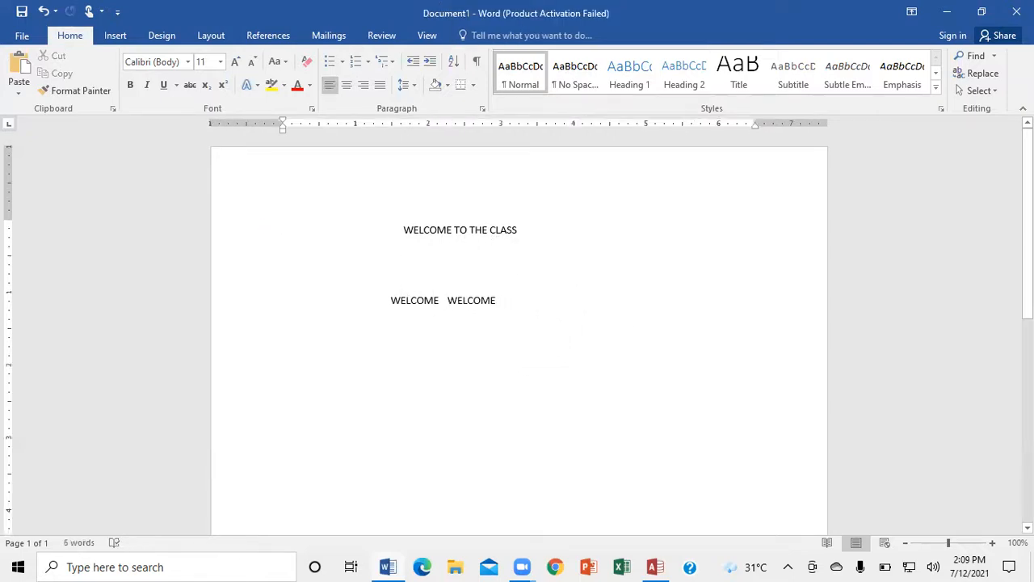
- Move the WELCOME rectangle away to the right and slightly down, and shift the WELCOME TO THE CLASS text box slightly right
{"action": "left_click", "coordinate": [476, 294]}
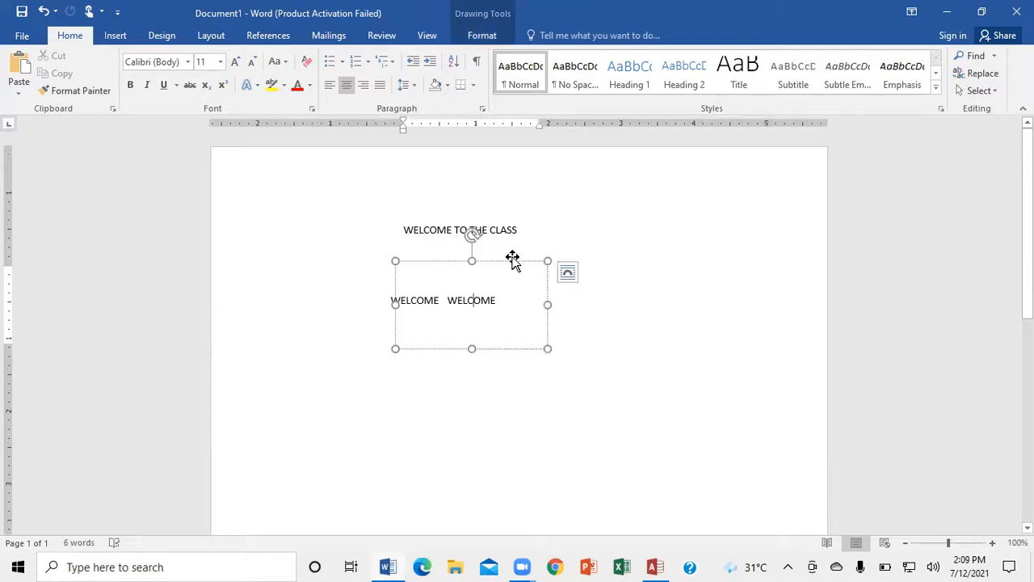
{"action": "left_click_drag", "start_coordinate": [514, 263], "coordinate": [688, 290]}
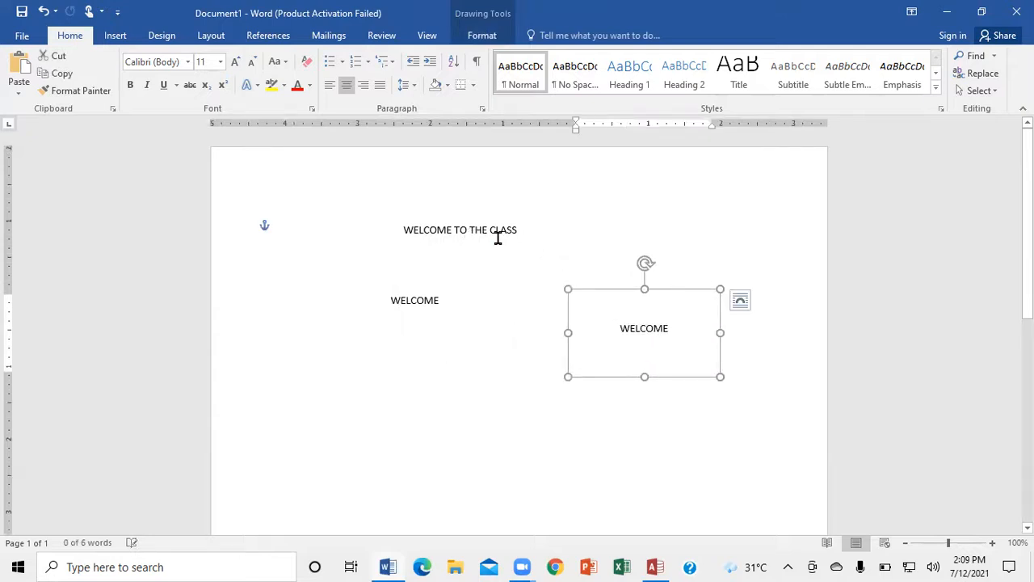
{"action": "left_click", "coordinate": [499, 232]}
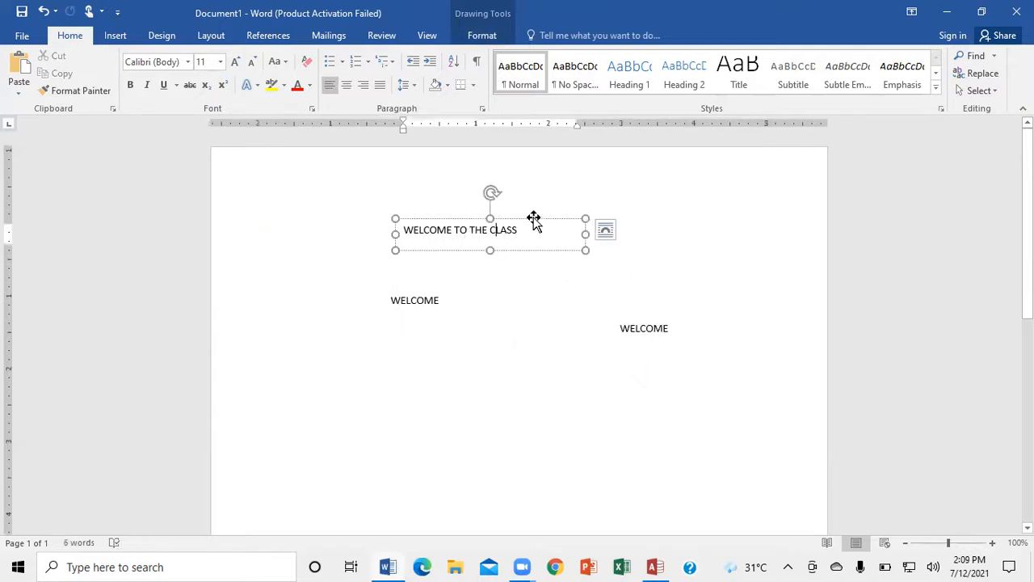
{"action": "left_click_drag", "start_coordinate": [538, 216], "coordinate": [560, 214]}
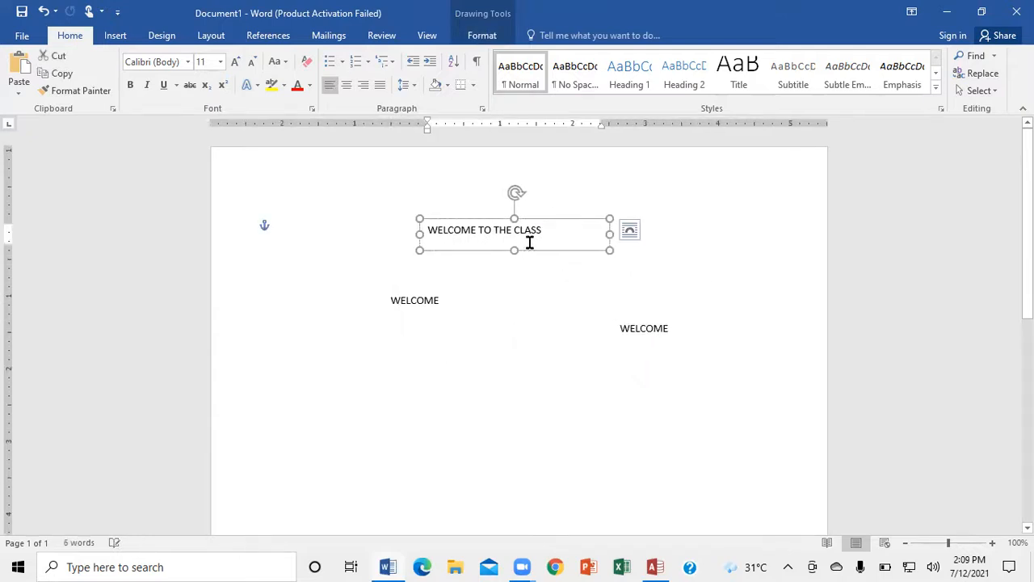
- Move the left WELCOME text box slightly down, leaving it below WELCOME TO THE CLASS
{"action": "left_click", "coordinate": [443, 305]}
{"action": "left_click", "coordinate": [429, 289]}
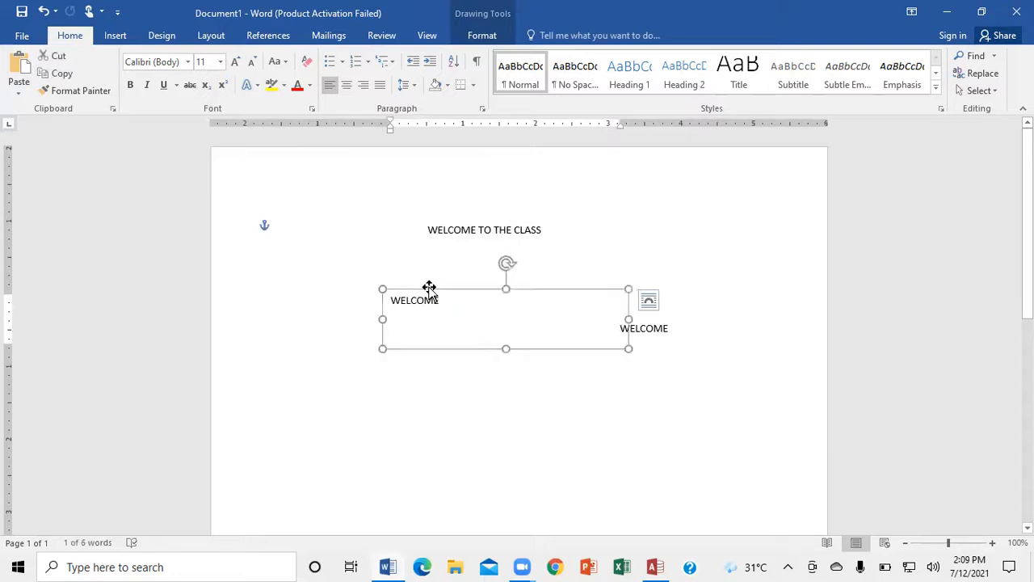
{"action": "left_click_drag", "start_coordinate": [429, 287], "coordinate": [428, 307]}
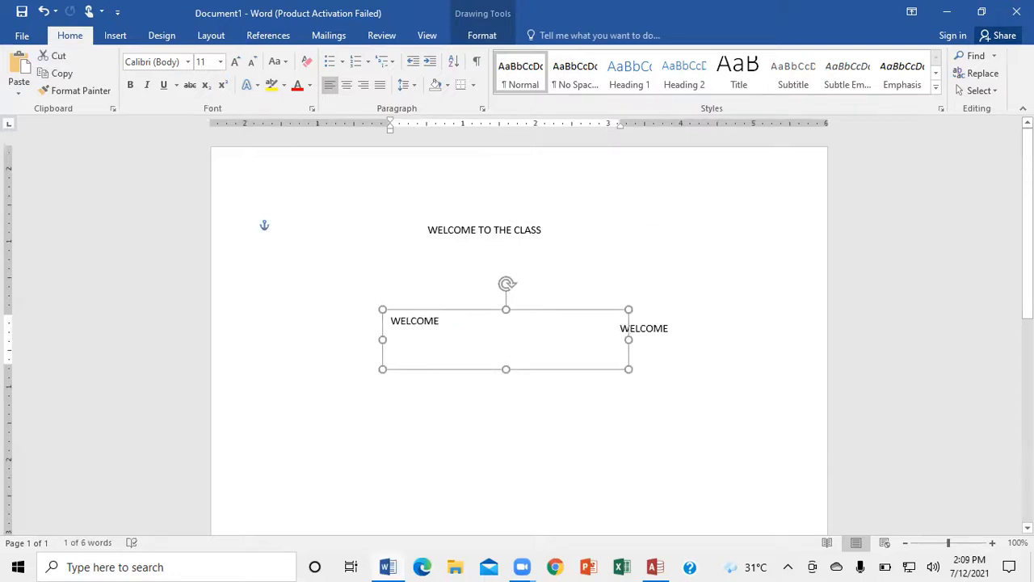
{"action": "left_click", "coordinate": [284, 226]}
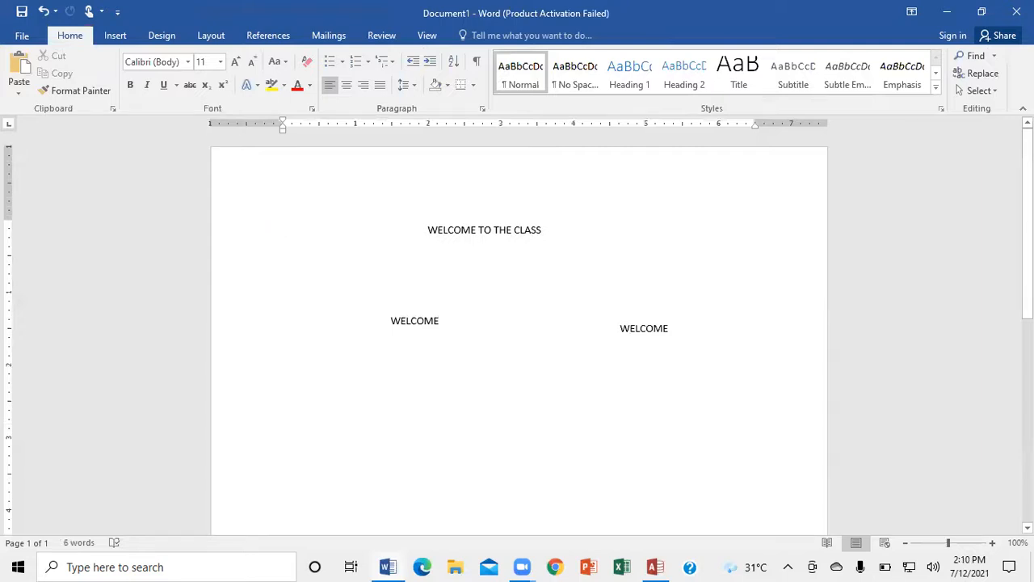